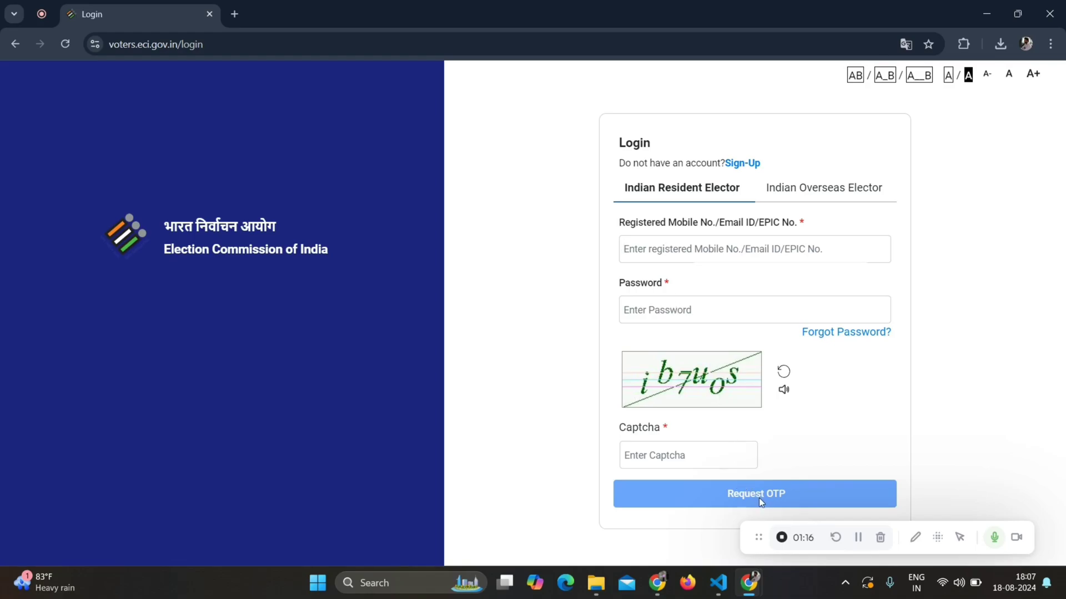
Verify the one-time code received for the account and log in to the Voters' Service Portal.
click(857, 537)
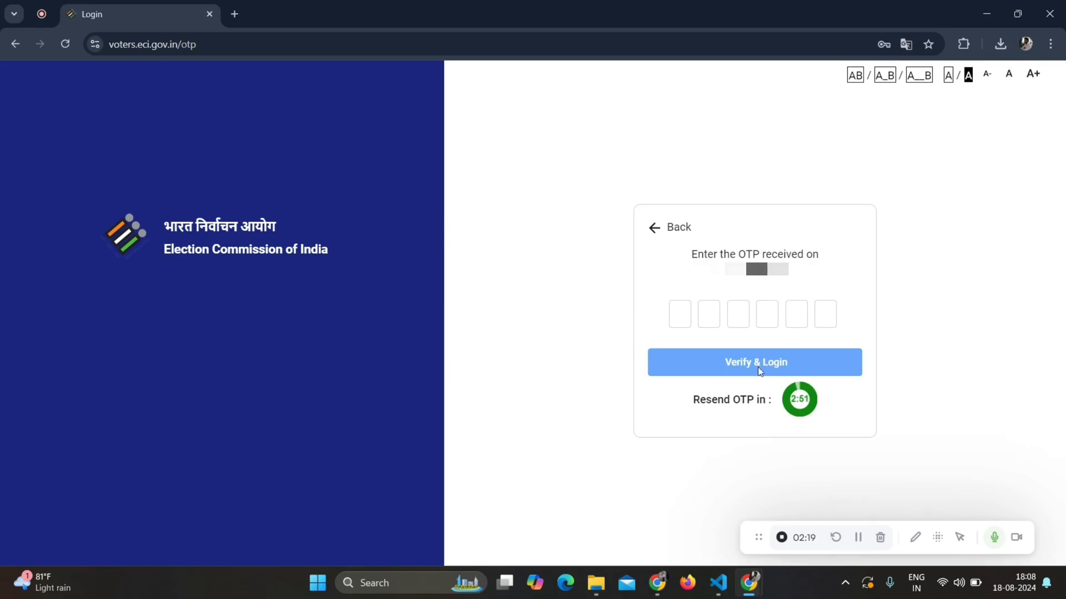
click(857, 537)
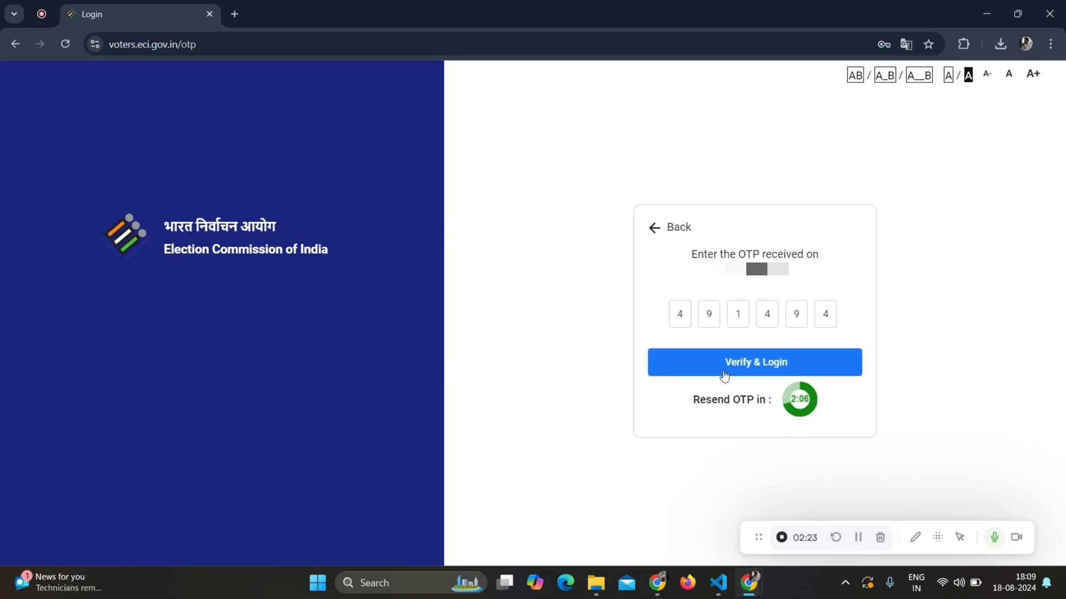
click(728, 366)
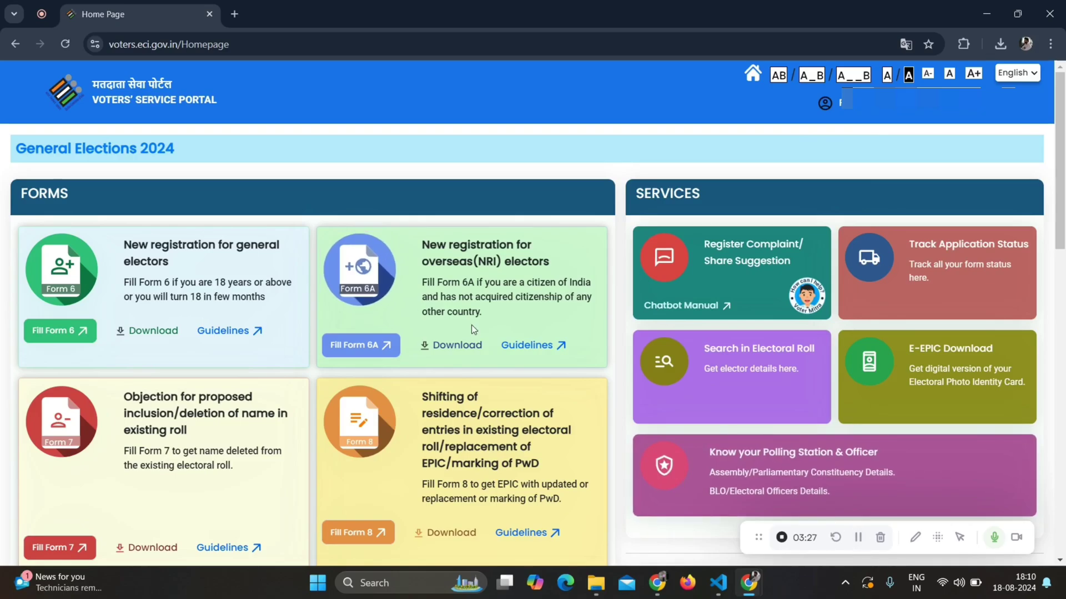
Open Form 6 for the new registration of general electors.
scroll(472, 326, down, 1)
scroll(473, 330, down, 1)
scroll(472, 325, up, 2)
scroll(78, 333, down, 2)
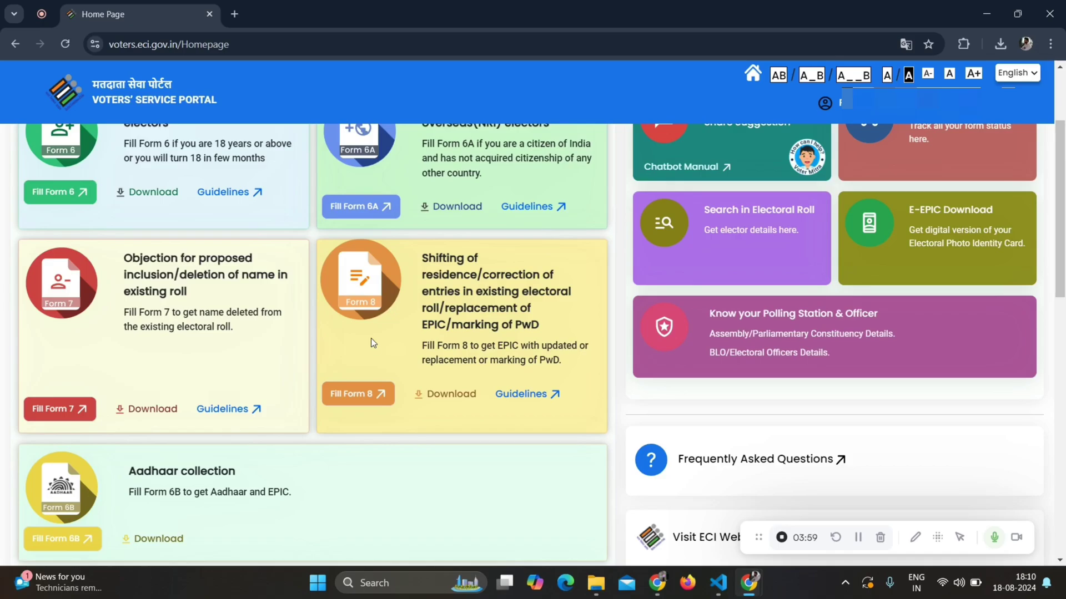
scroll(371, 338, up, 3)
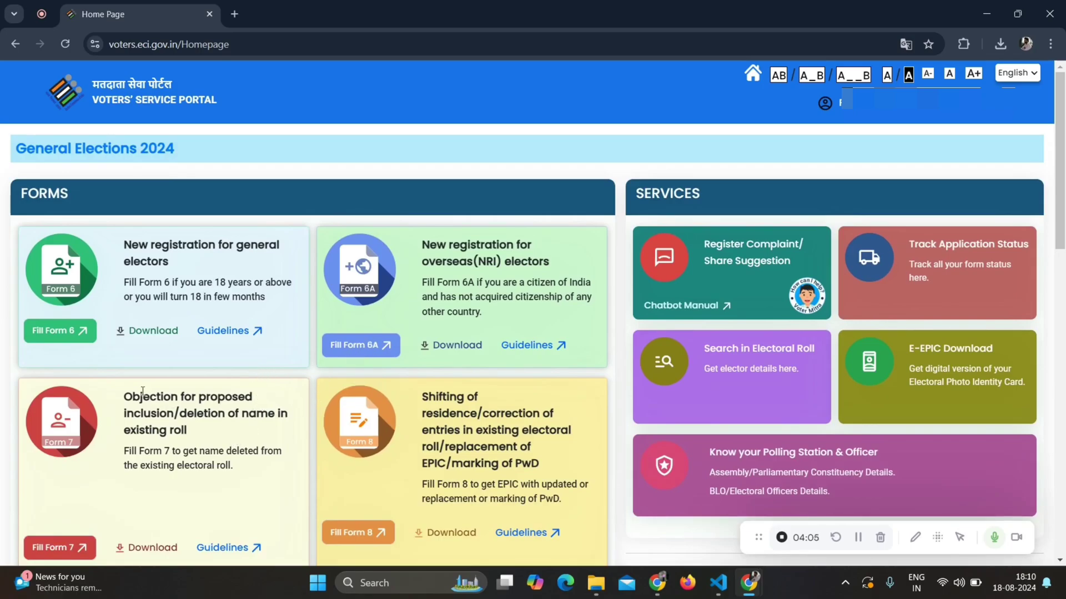
click(75, 334)
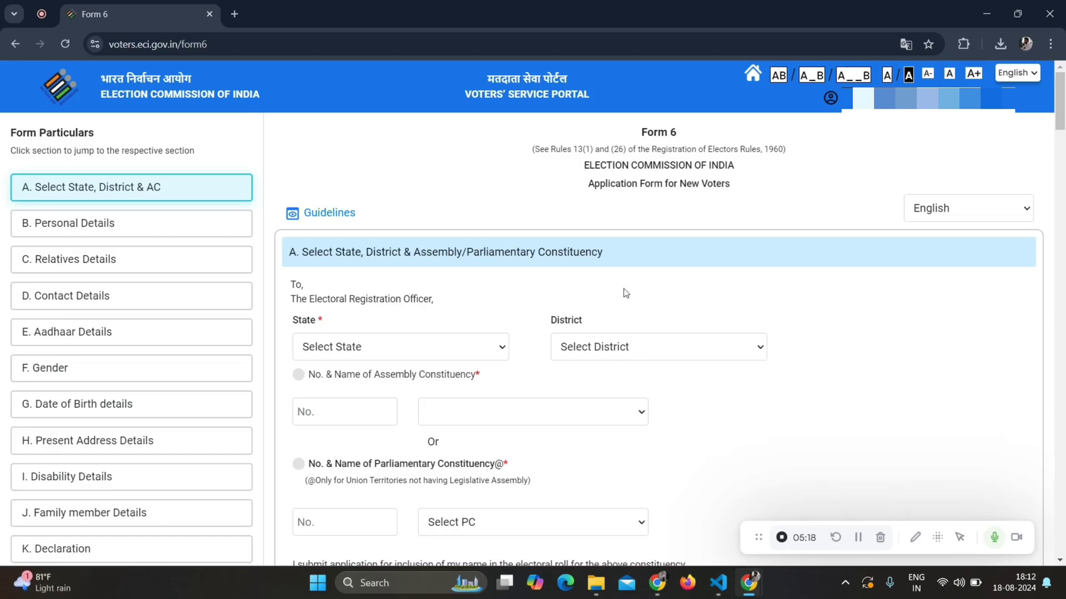
Look over the sections of Form 6 and choose English as the form's language.
scroll(165, 186, down, 1)
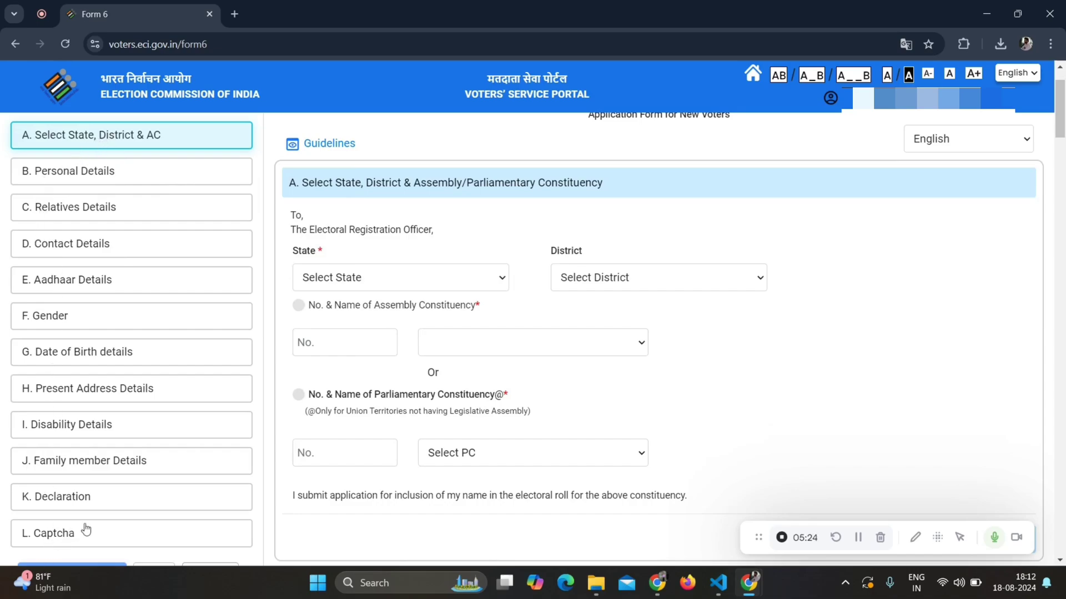
scroll(211, 422, up, 1)
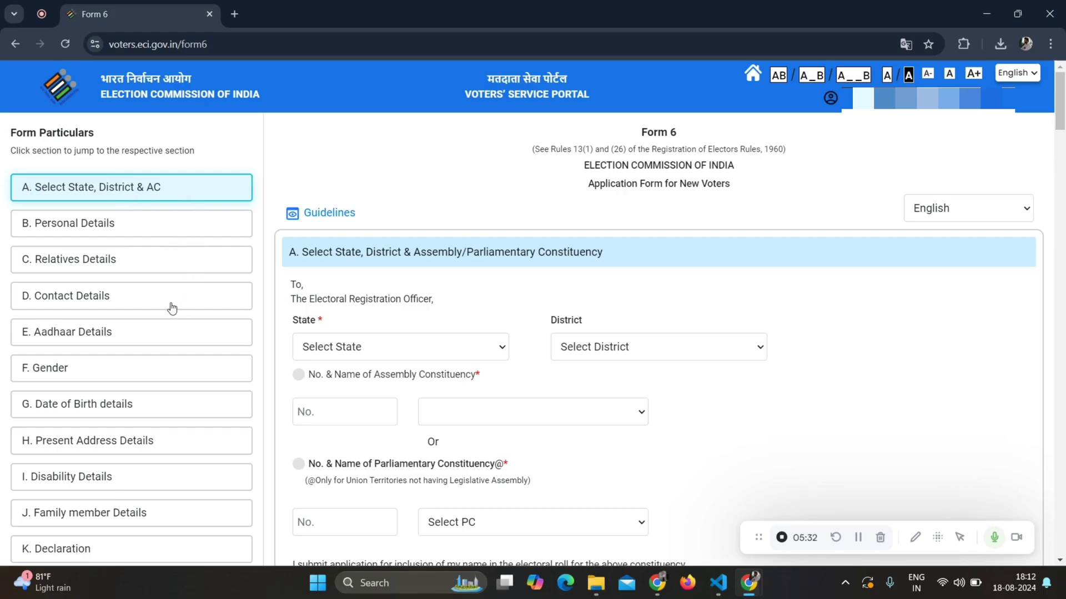
scroll(171, 312, down, 1)
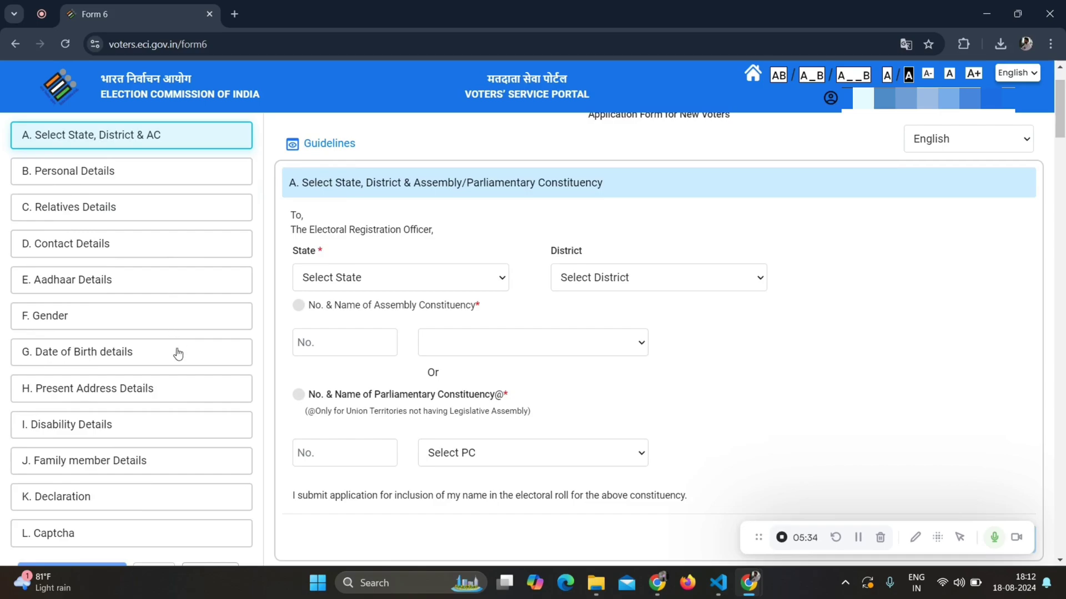
scroll(174, 352, up, 1)
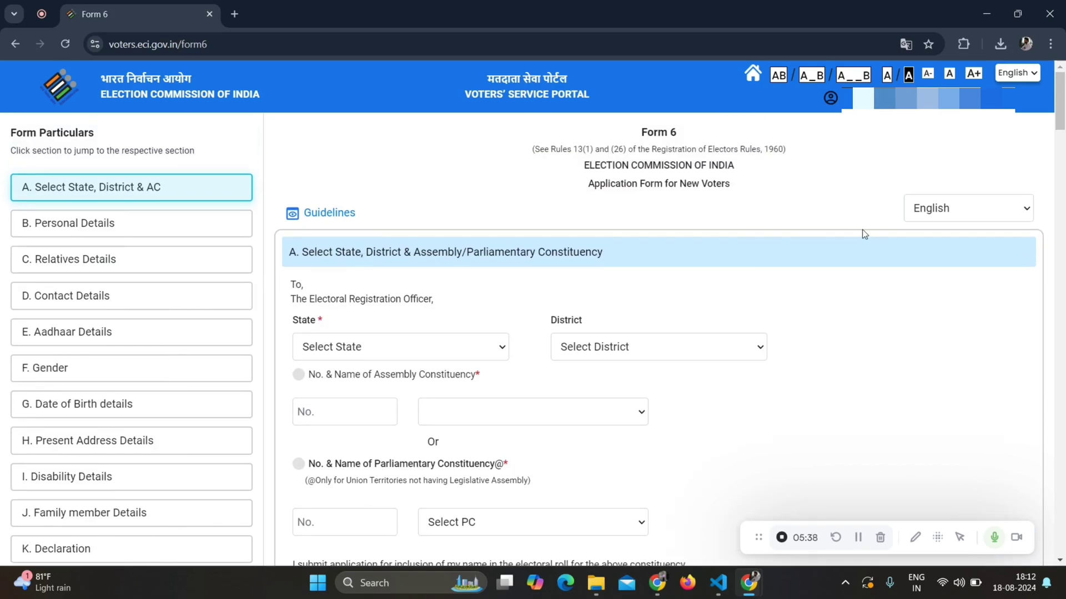
click(950, 210)
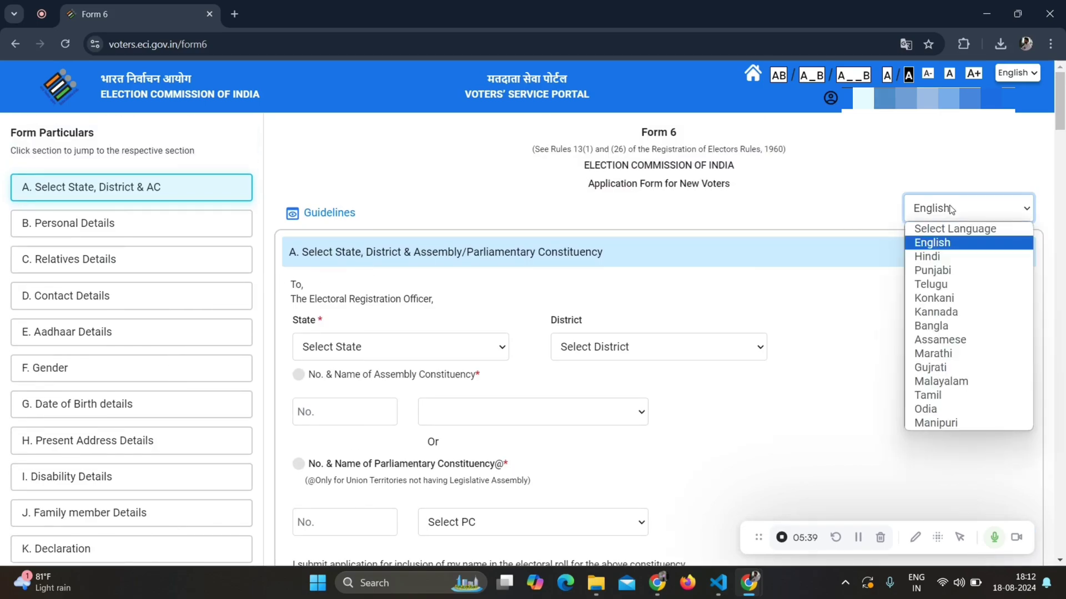
click(950, 243)
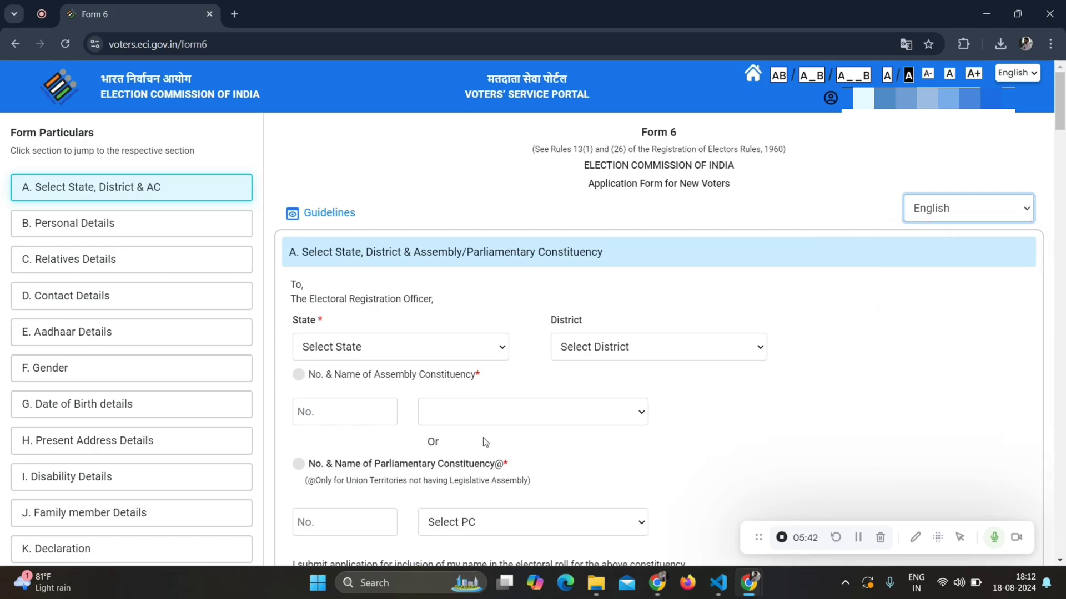
Select Maharashtra as the state and Aurangabad as the district in section A.
click(469, 355)
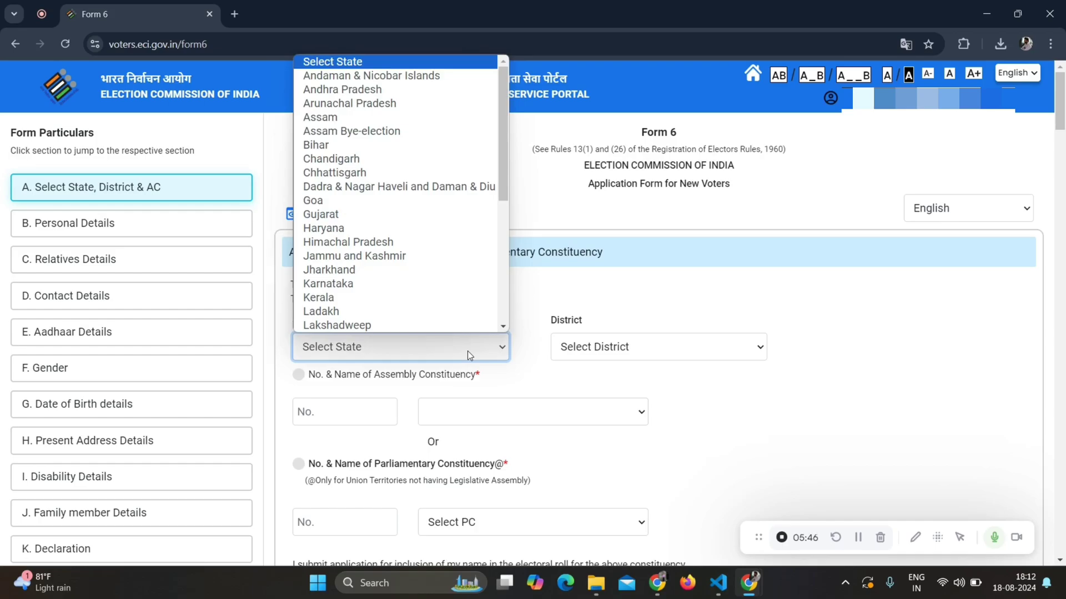
key(m)
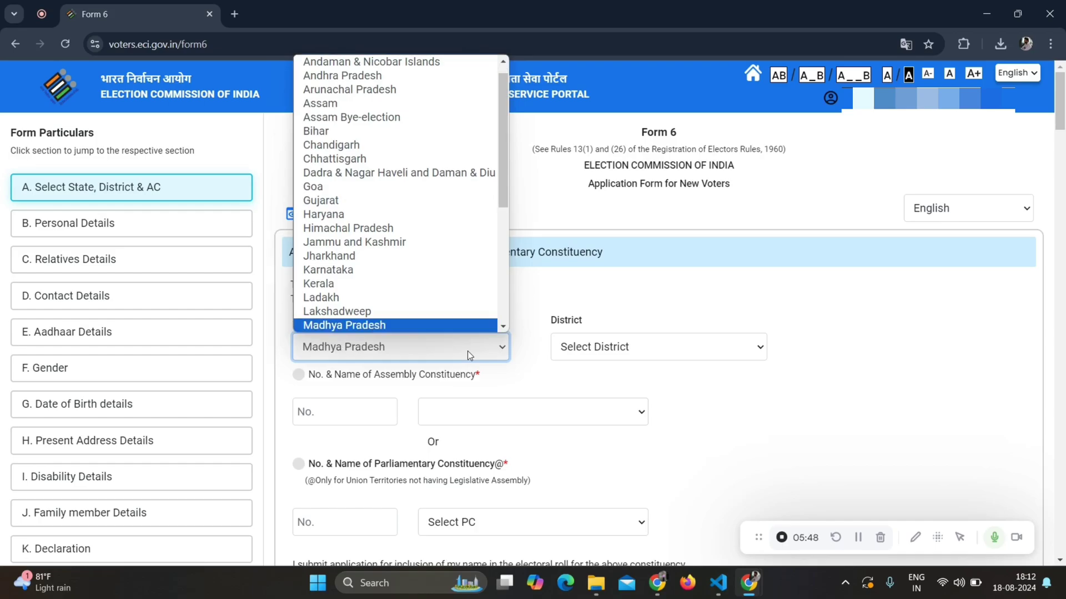
key(Down)
key(Return)
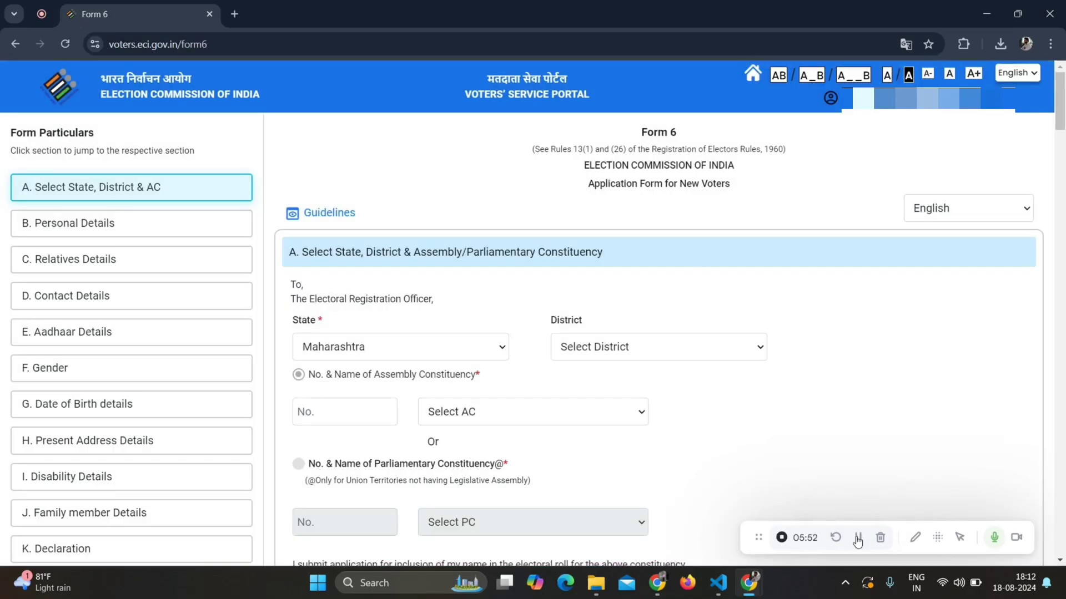
click(645, 354)
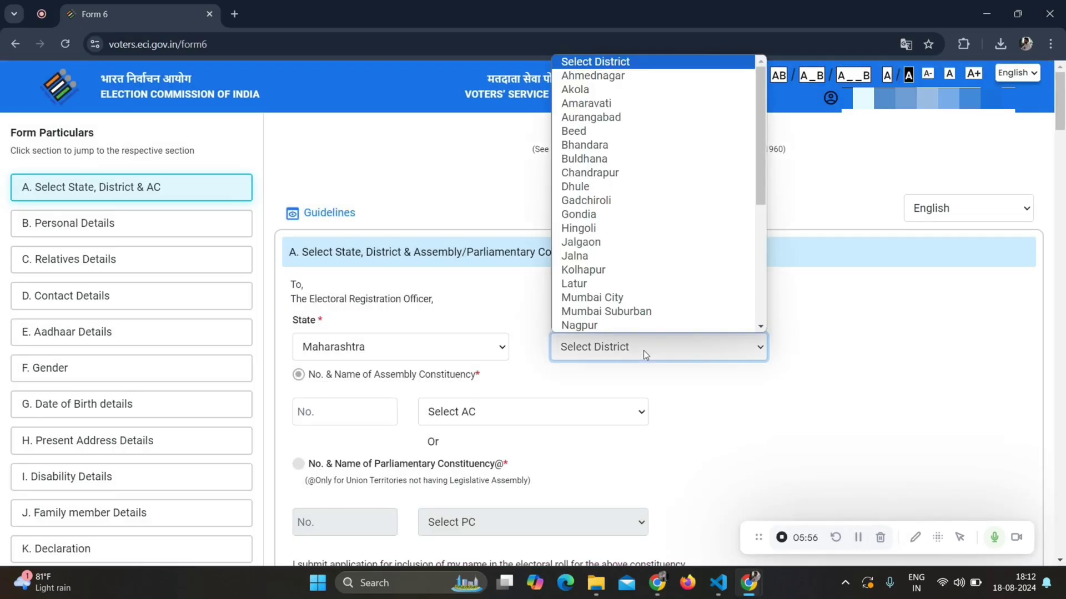
text(au)
key(Return)
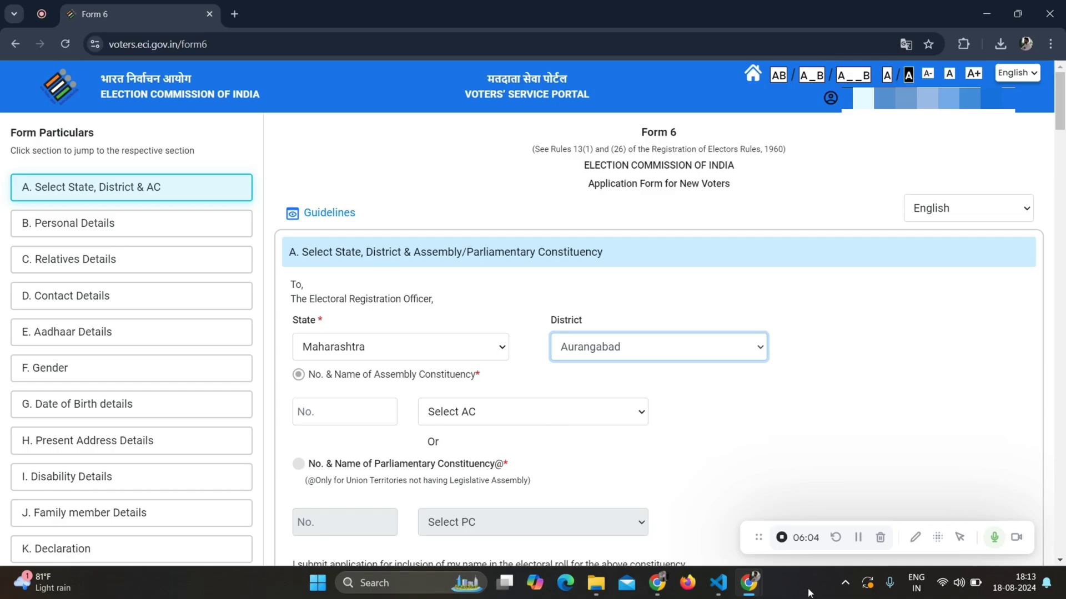
click(859, 541)
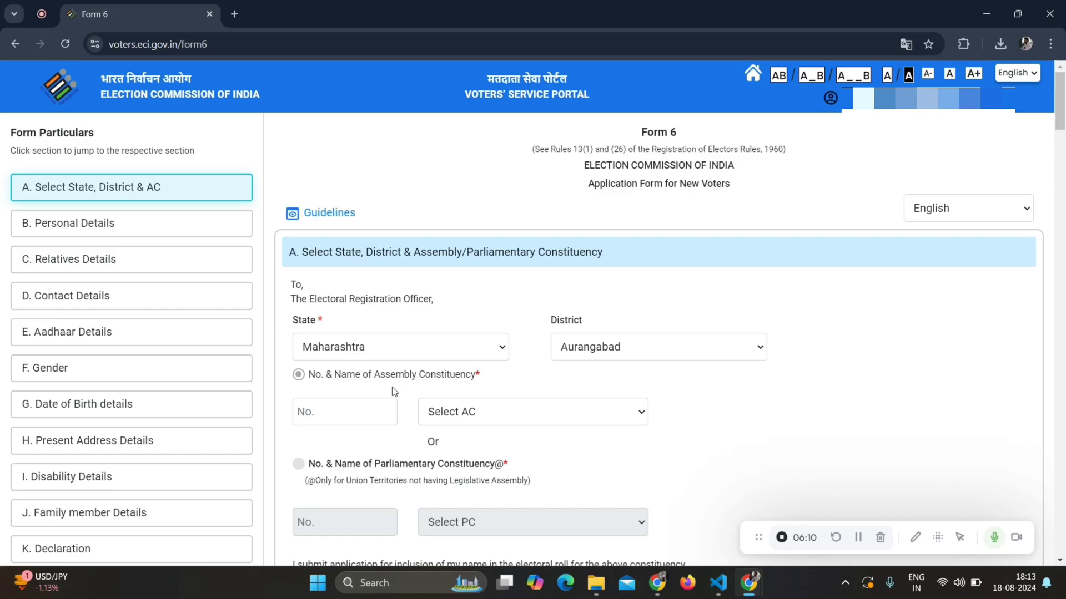
Select Aurangabad (West) (SC) as the assembly constituency and proceed to the Personal Details section.
click(556, 417)
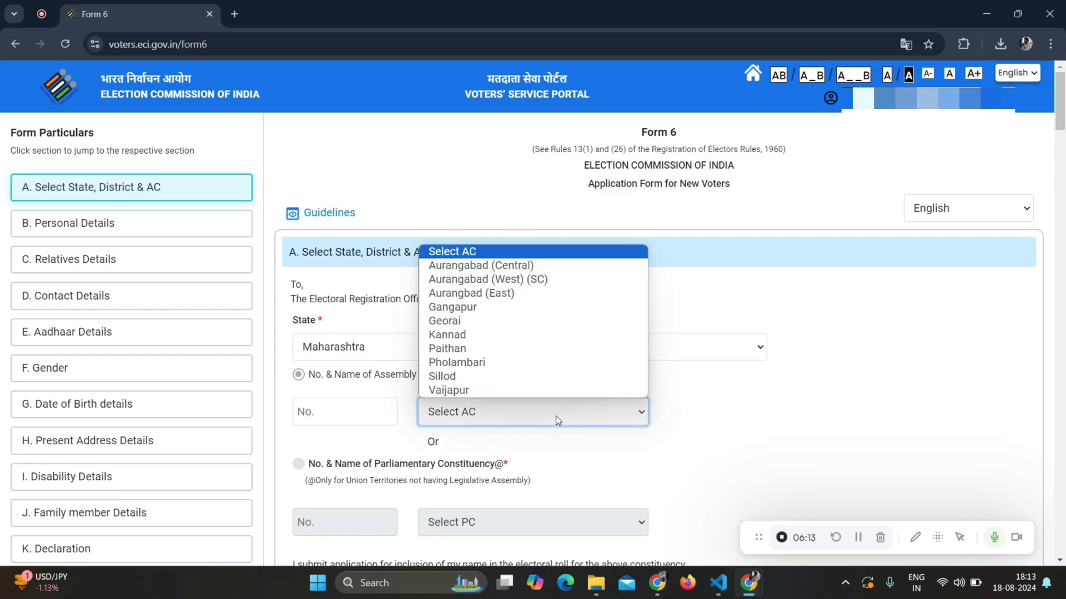
click(547, 281)
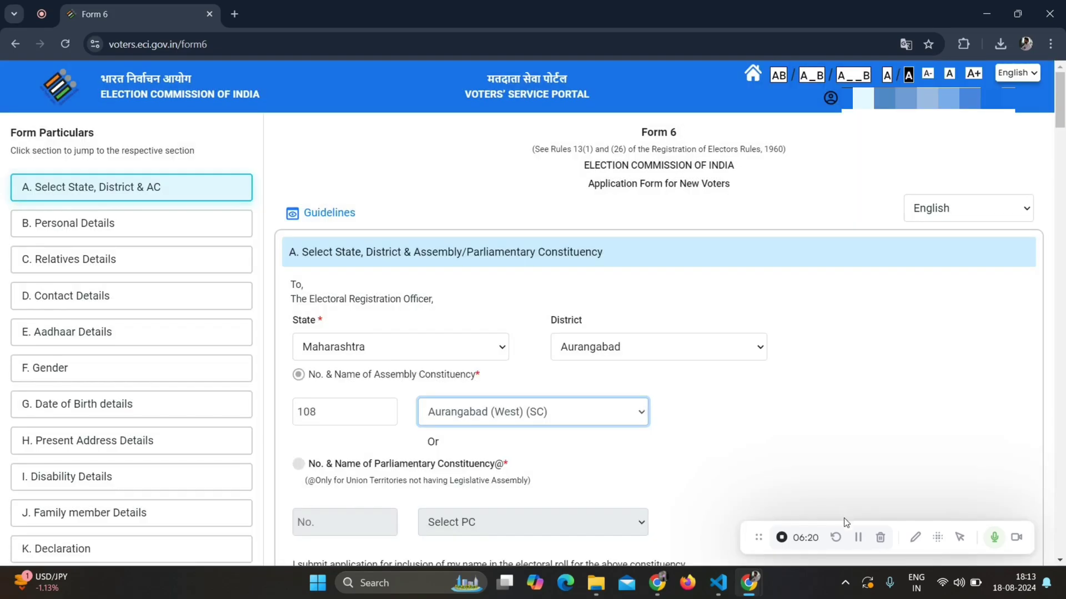
scroll(855, 537, down, 2)
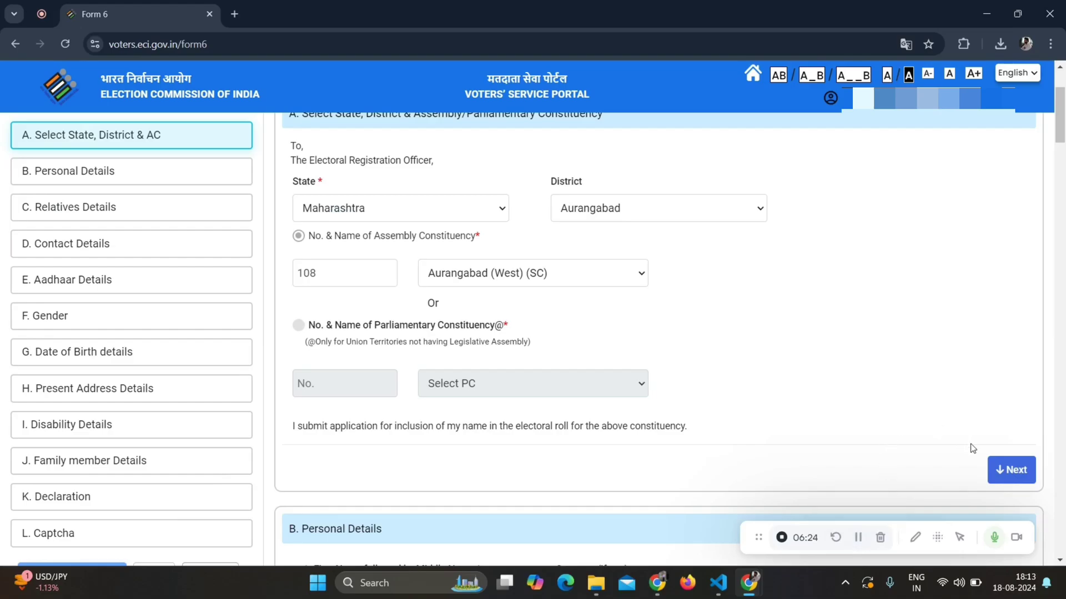
click(1014, 471)
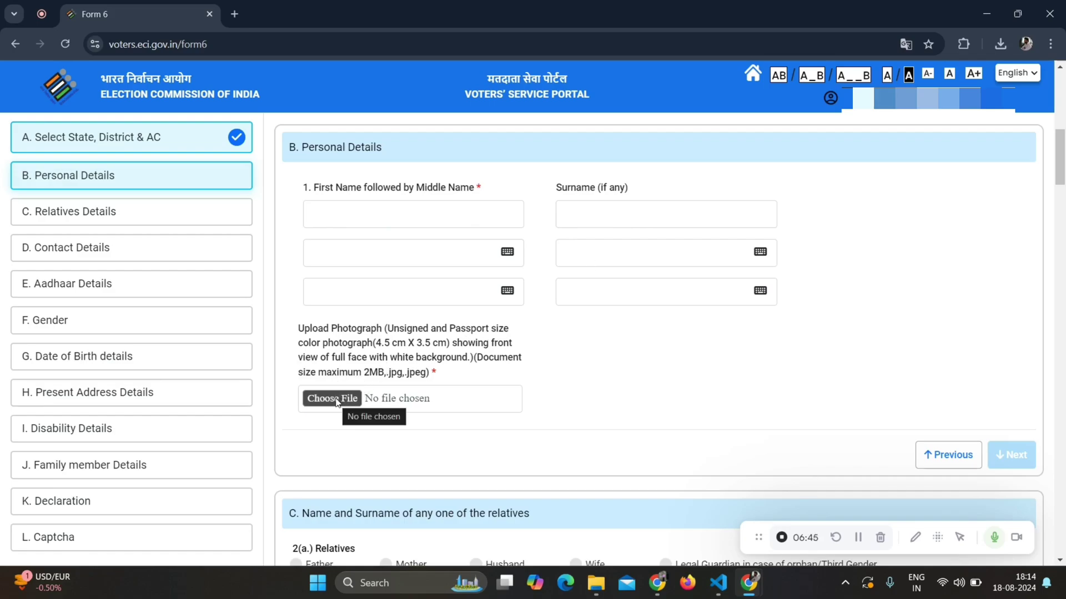
Choose the applicant's portrait photo from the demo folder on the Desktop for the photograph upload.
click(859, 539)
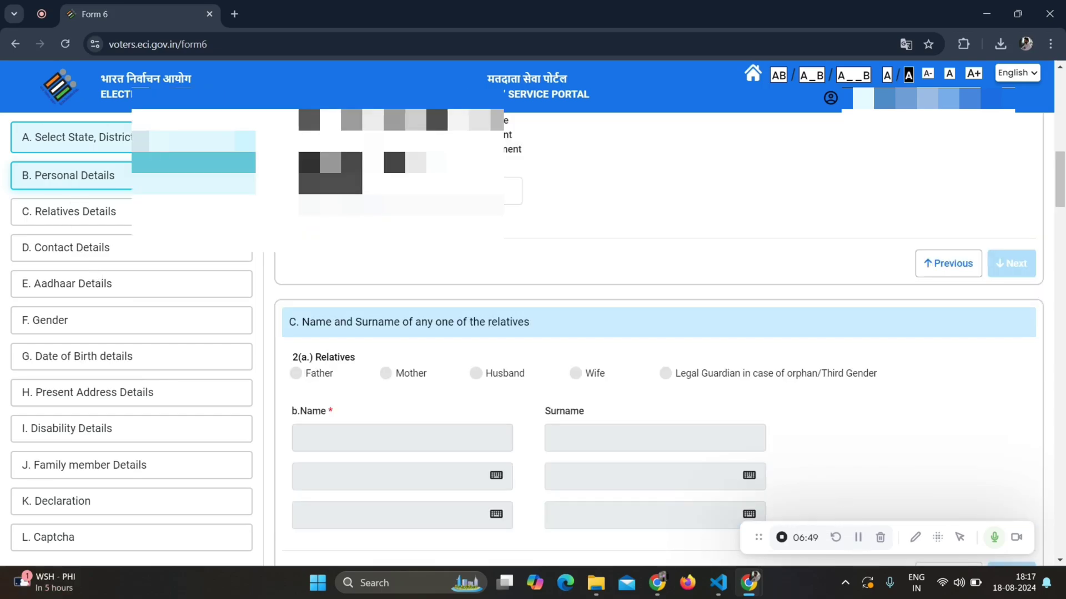
click(336, 190)
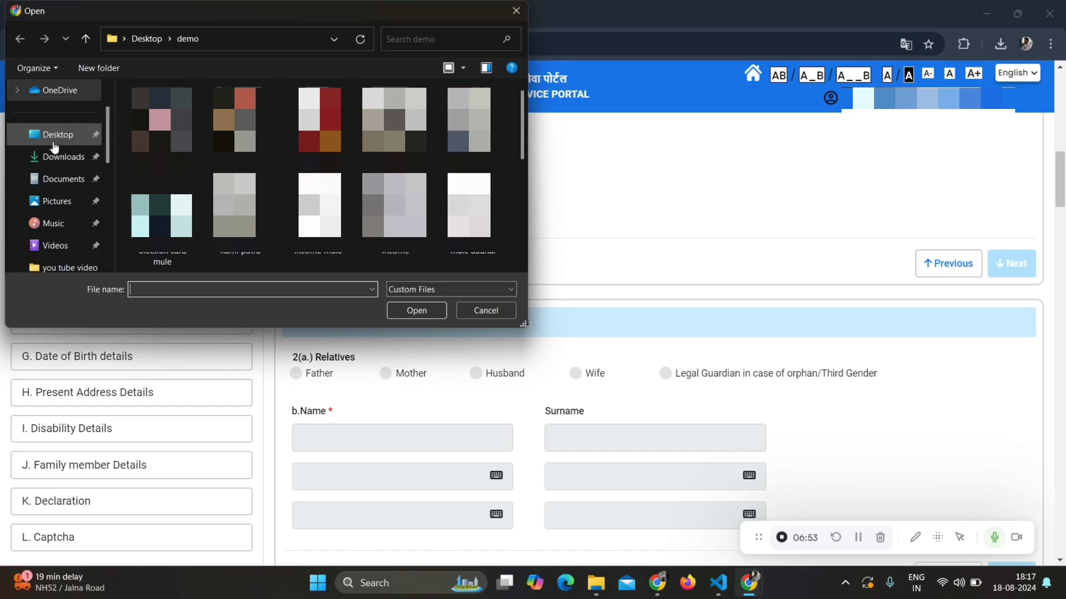
click(54, 139)
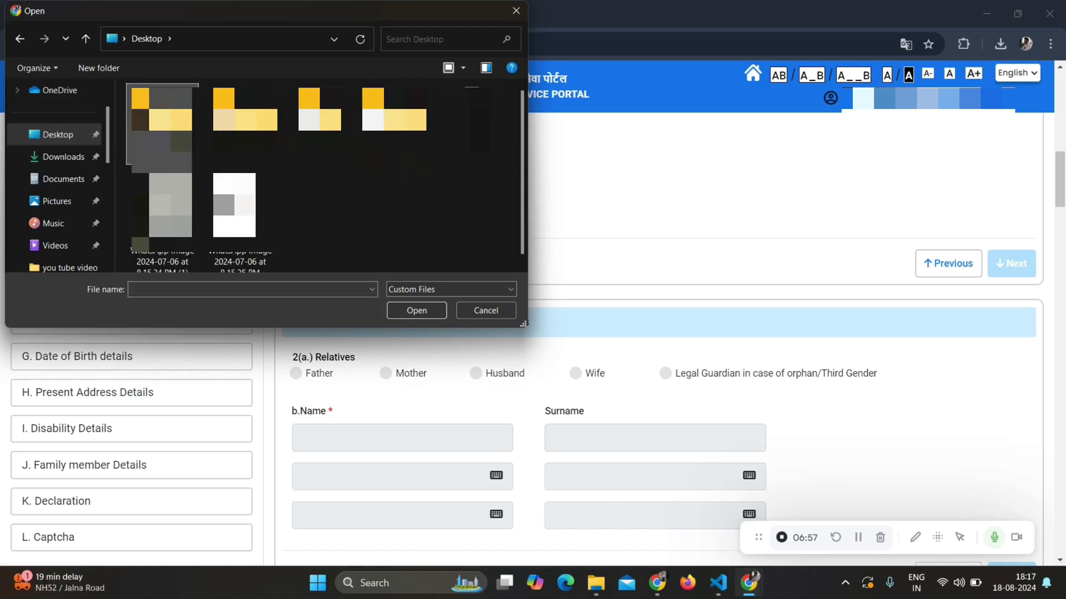
double_click(161, 126)
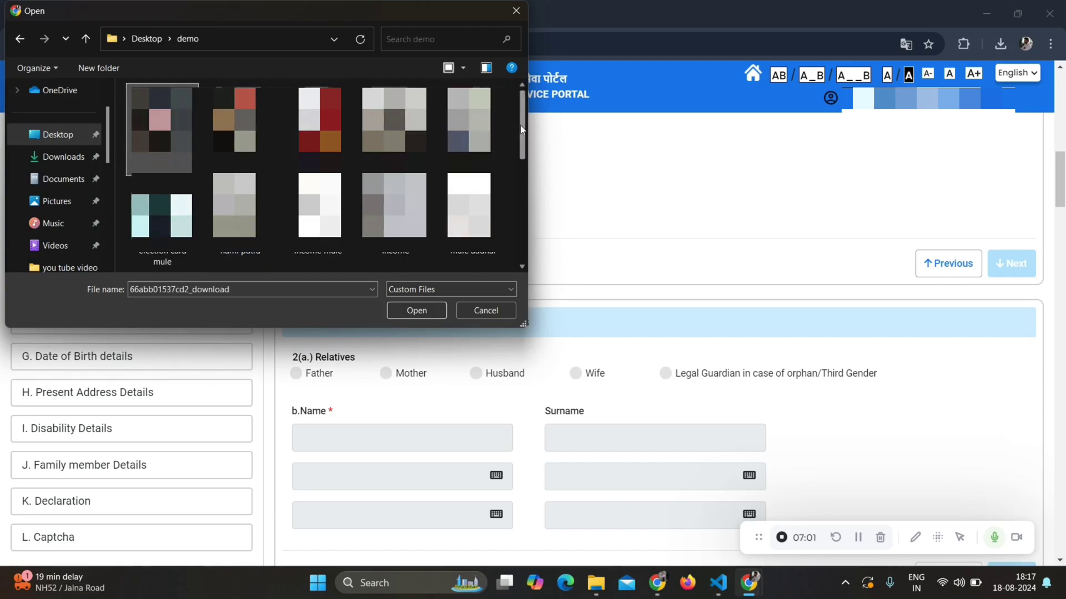
drag(521, 125, 515, 224)
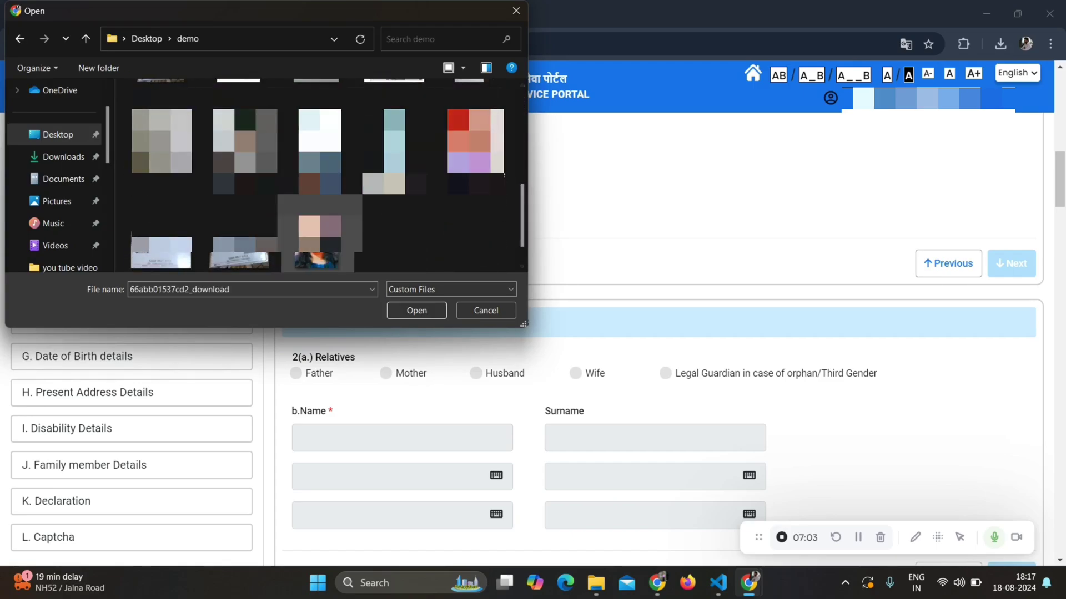
click(320, 244)
click(417, 312)
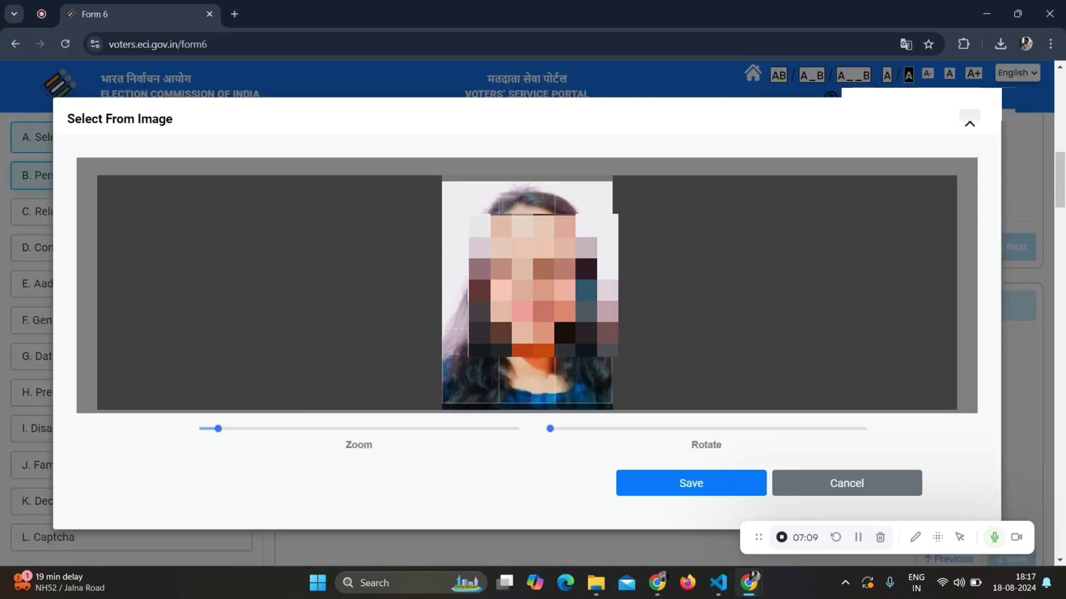
Zoom in slightly on the portrait, reposition it within the crop frame and save the photograph.
drag(217, 433, 220, 433)
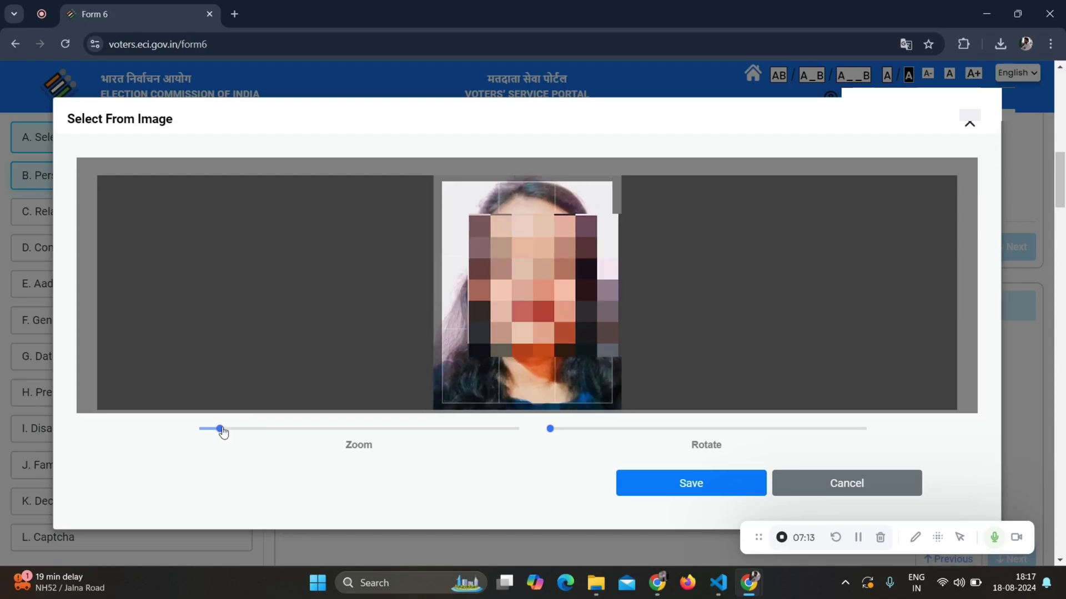
drag(527, 291, 522, 299)
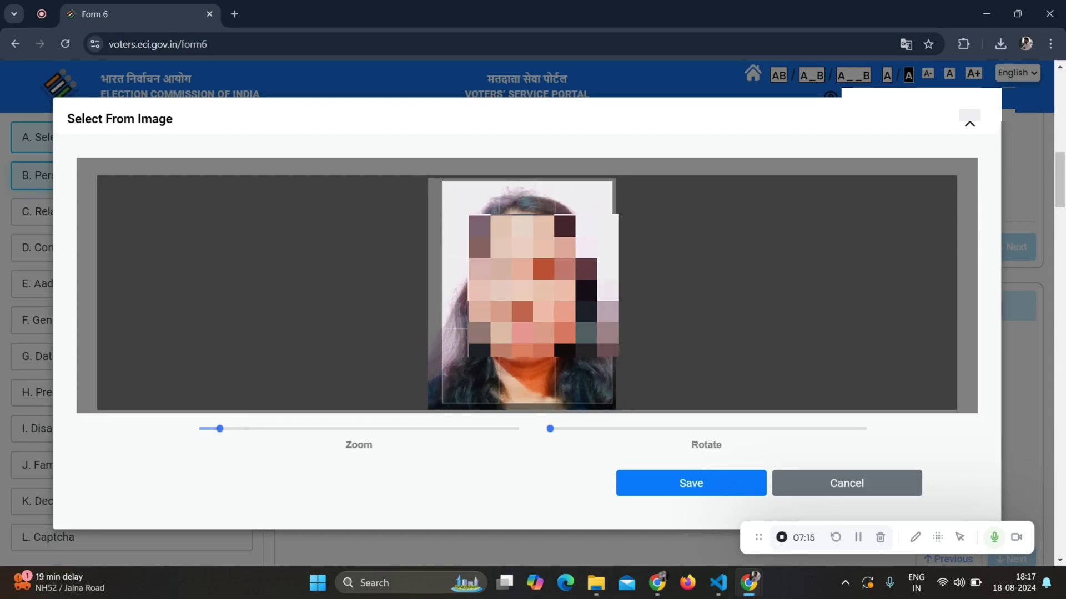
click(659, 483)
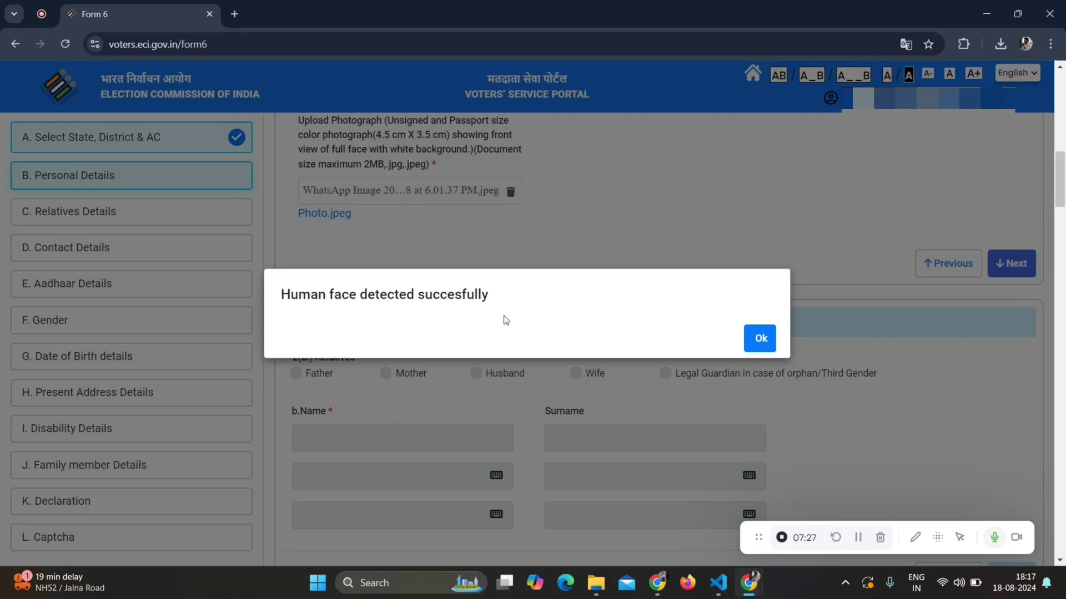
click(769, 349)
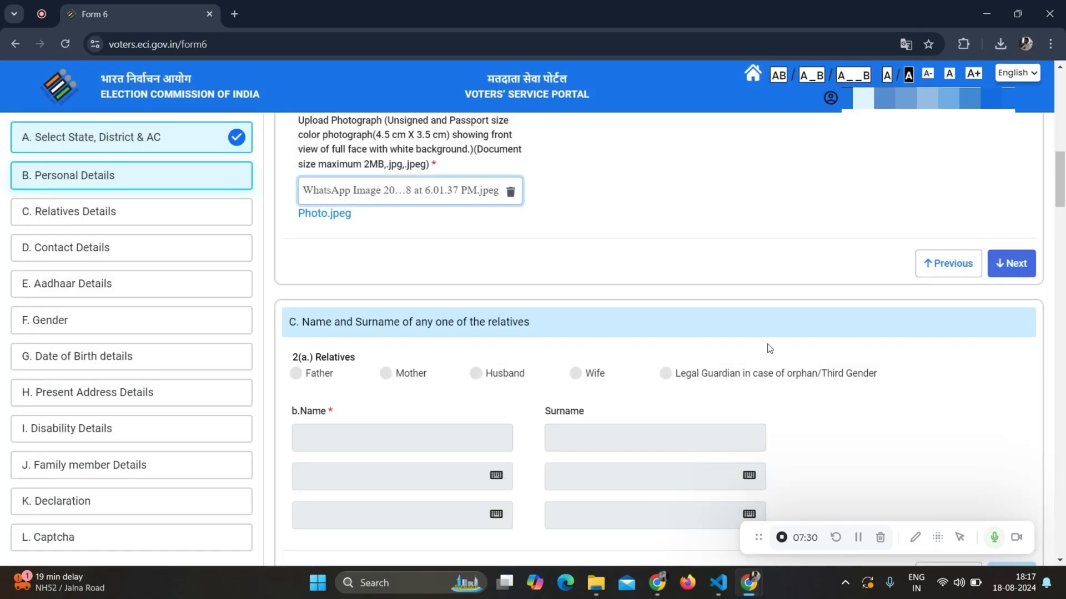
Proceed to the Relatives Details section and select Father as the relative.
click(1008, 266)
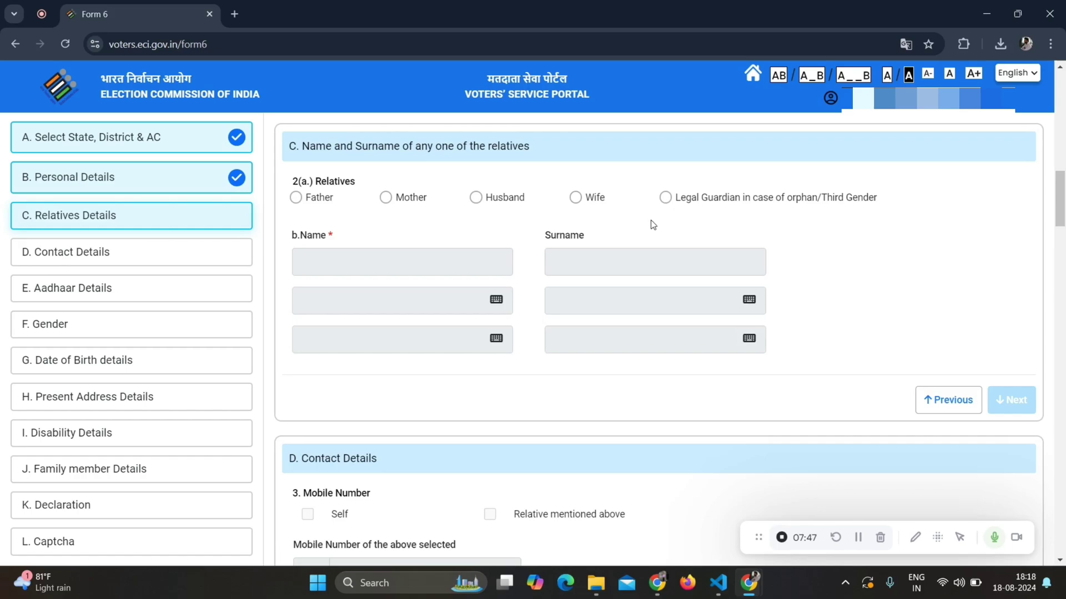
click(297, 198)
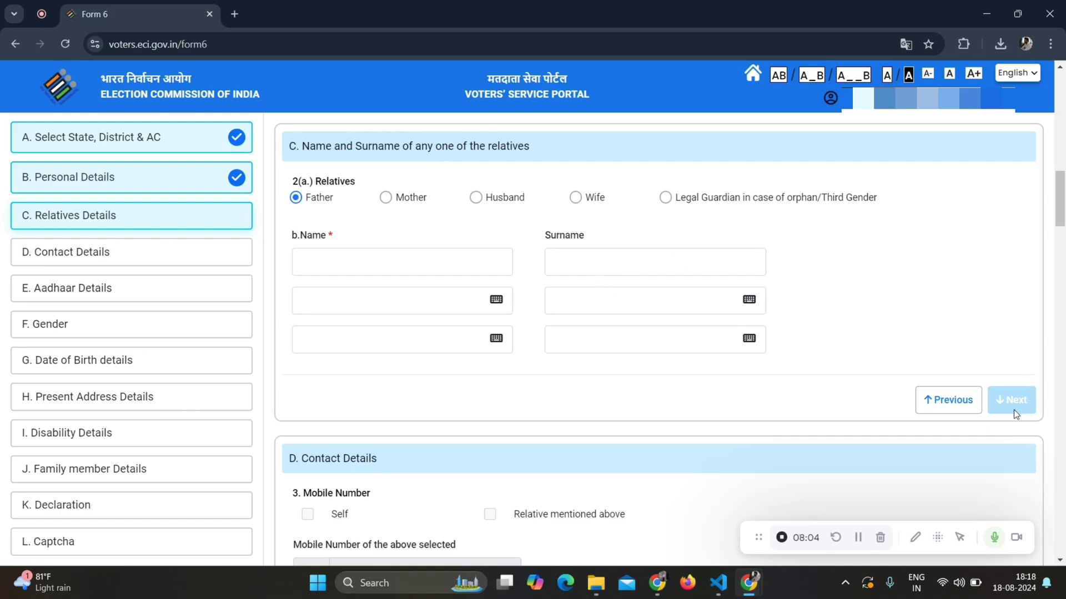
click(857, 541)
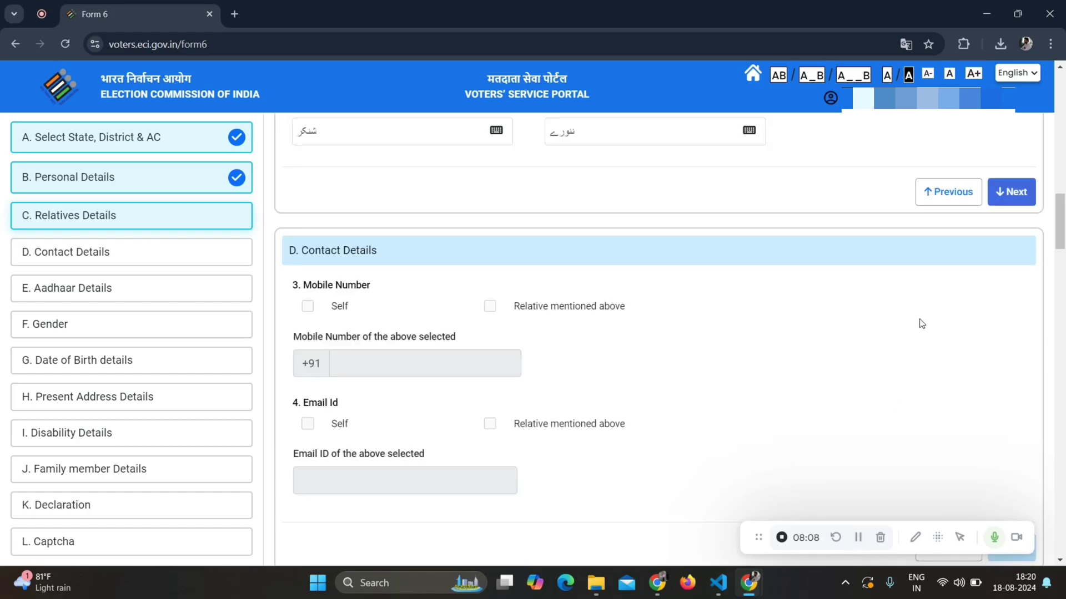
Proceed to the Contact Details section and mark the mobile number as belonging to Self.
click(1007, 194)
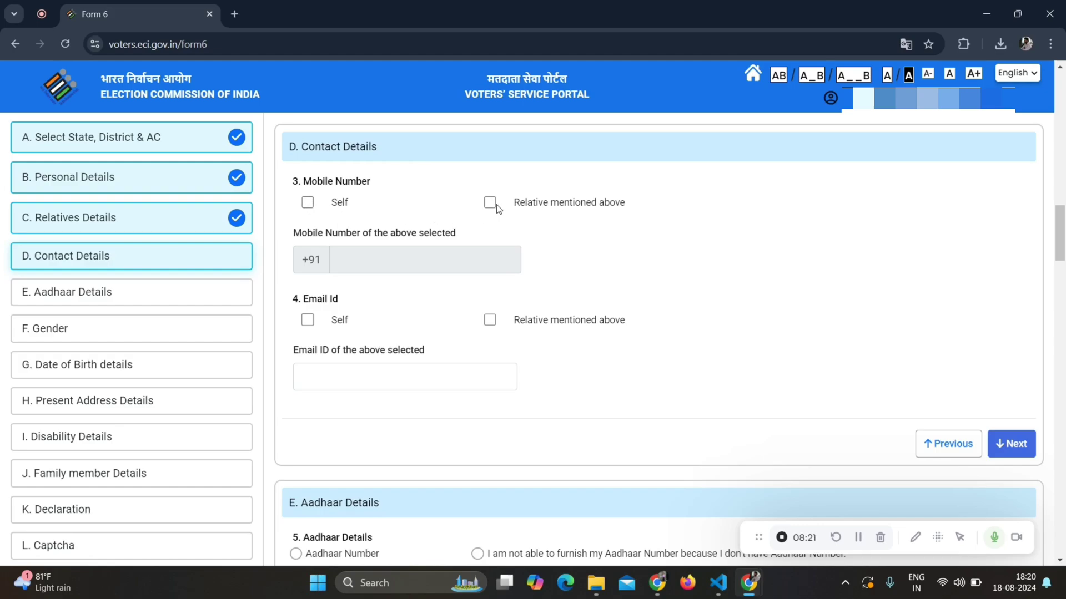
click(308, 205)
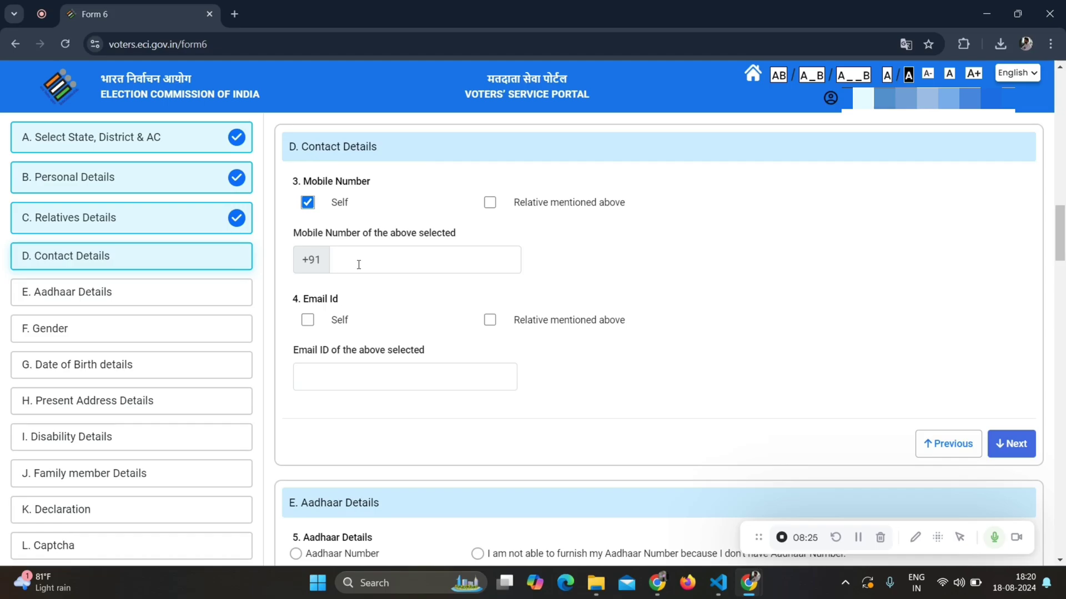
click(859, 538)
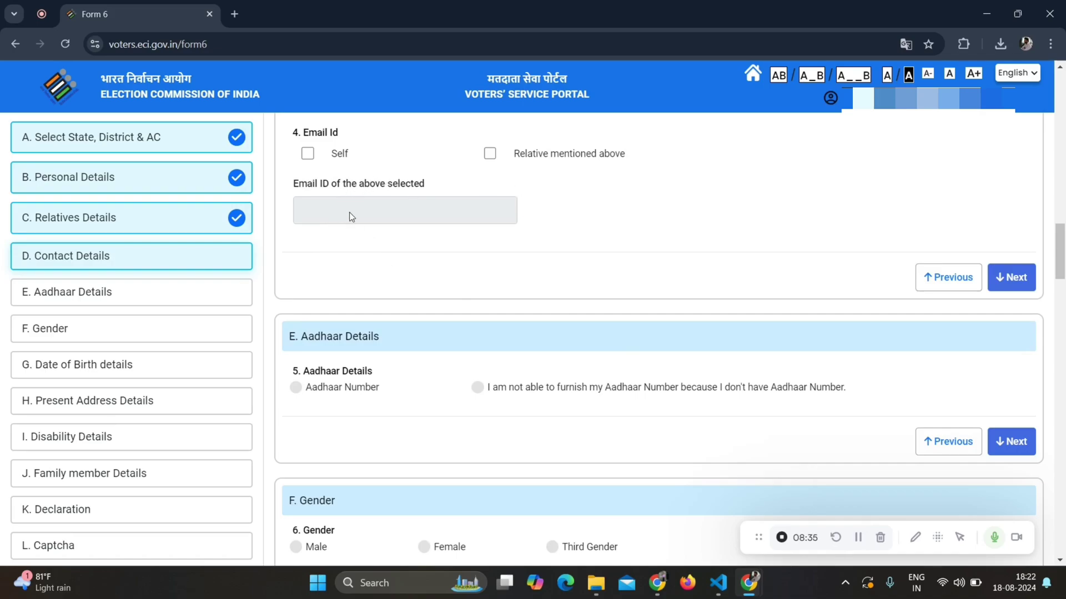
Try the Self option for the email ID, clear it again, and proceed to the Aadhaar Details section.
click(307, 154)
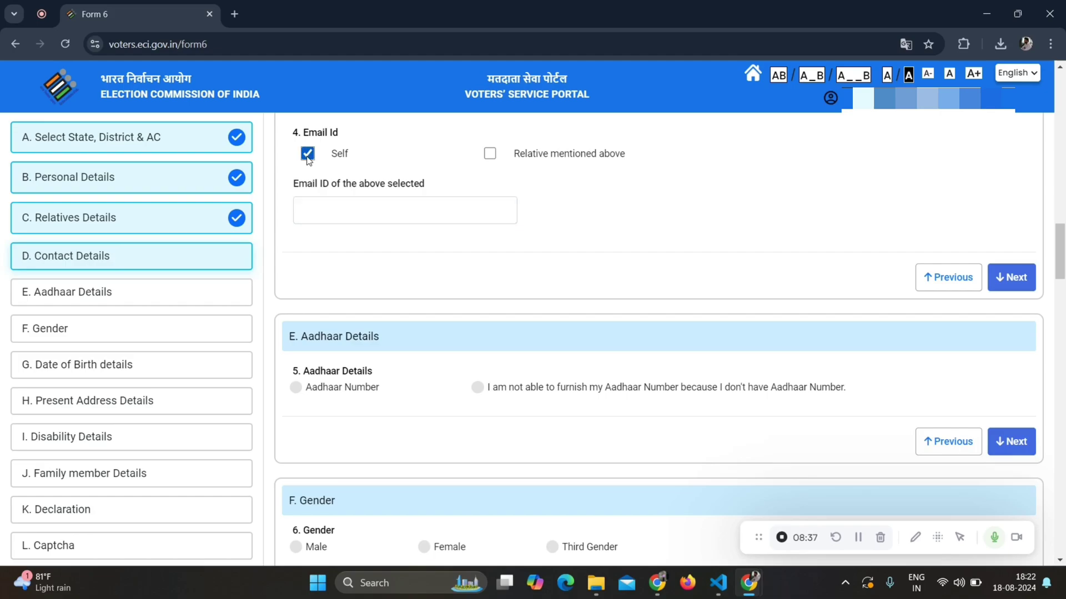
click(308, 156)
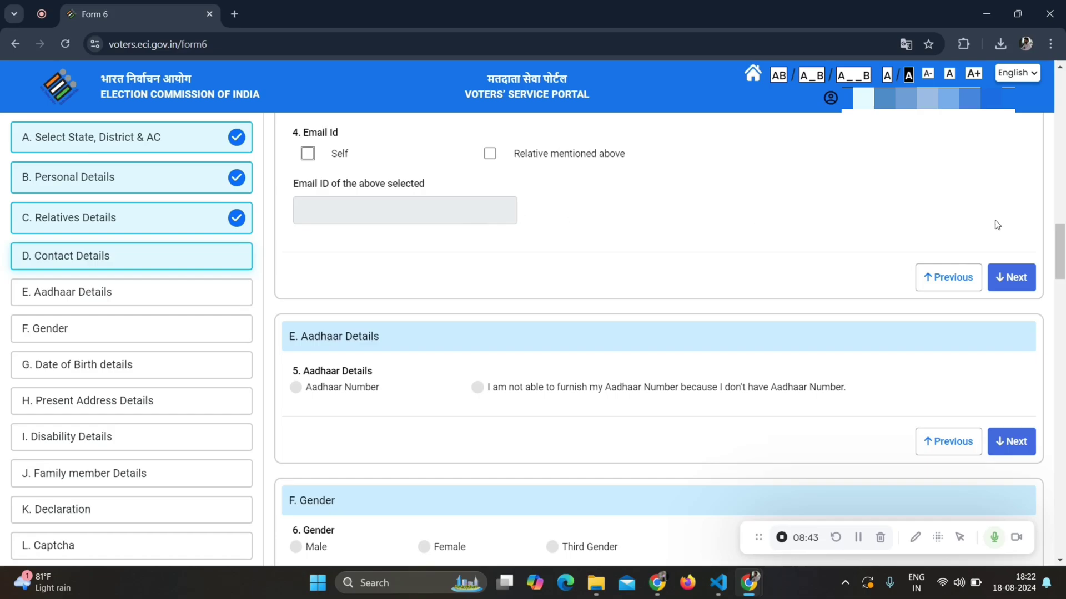
click(1024, 285)
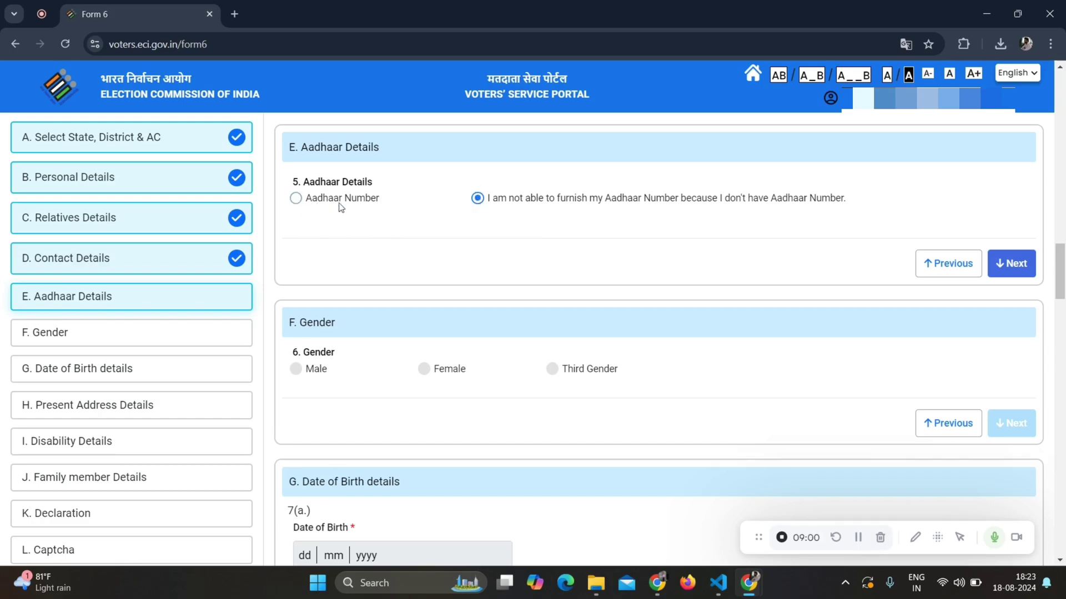
Choose the Aadhaar Number option, paste the applicant's Aadhaar number and proceed to the Gender section.
click(296, 199)
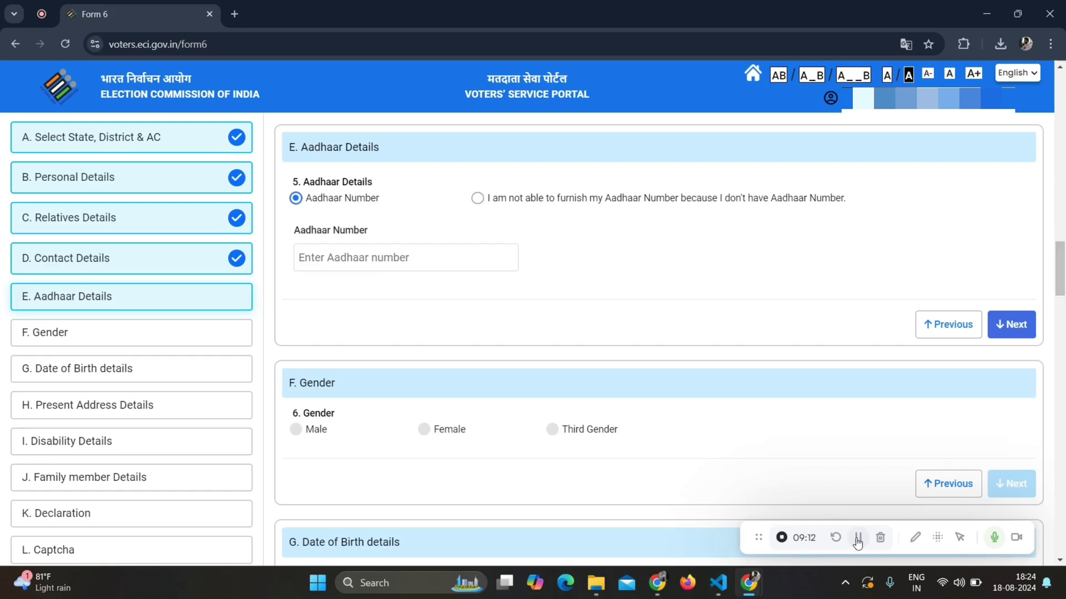
key(ctrl+v)
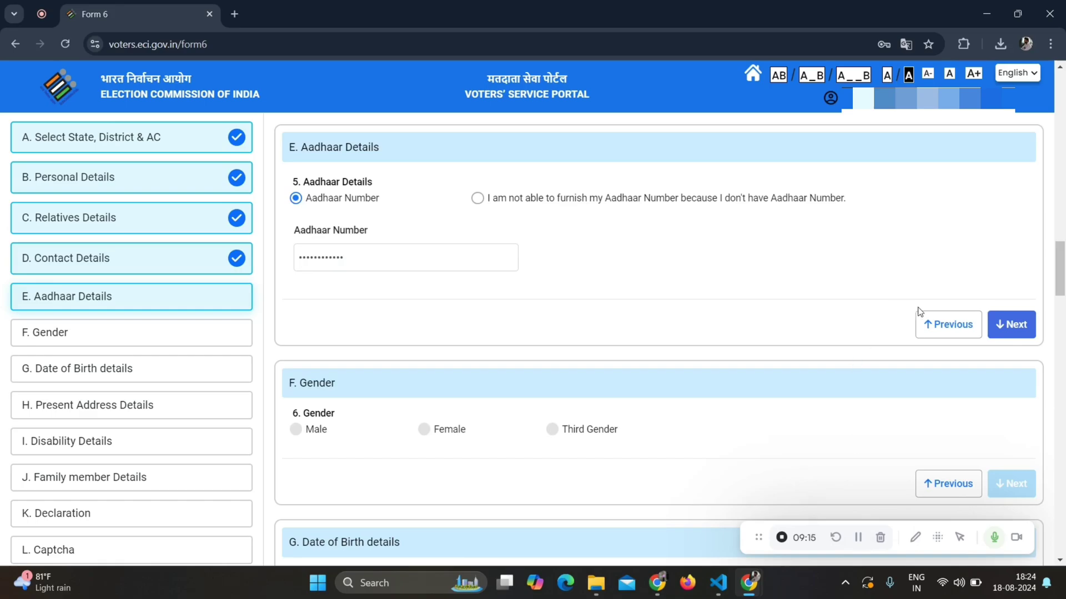
click(1022, 326)
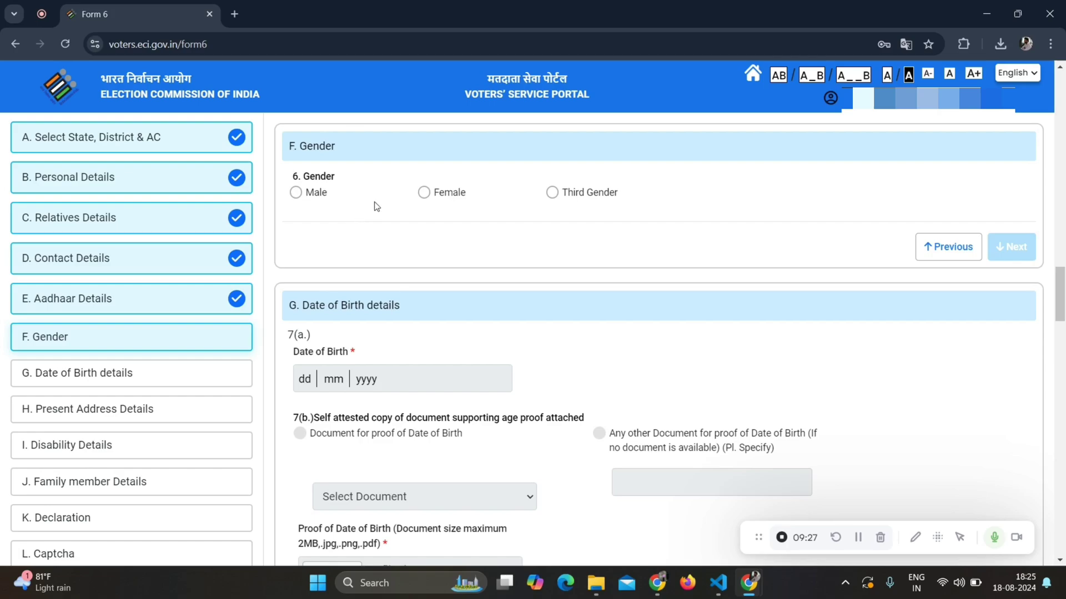
Set the gender to Female and proceed to the Date of Birth details section.
click(424, 193)
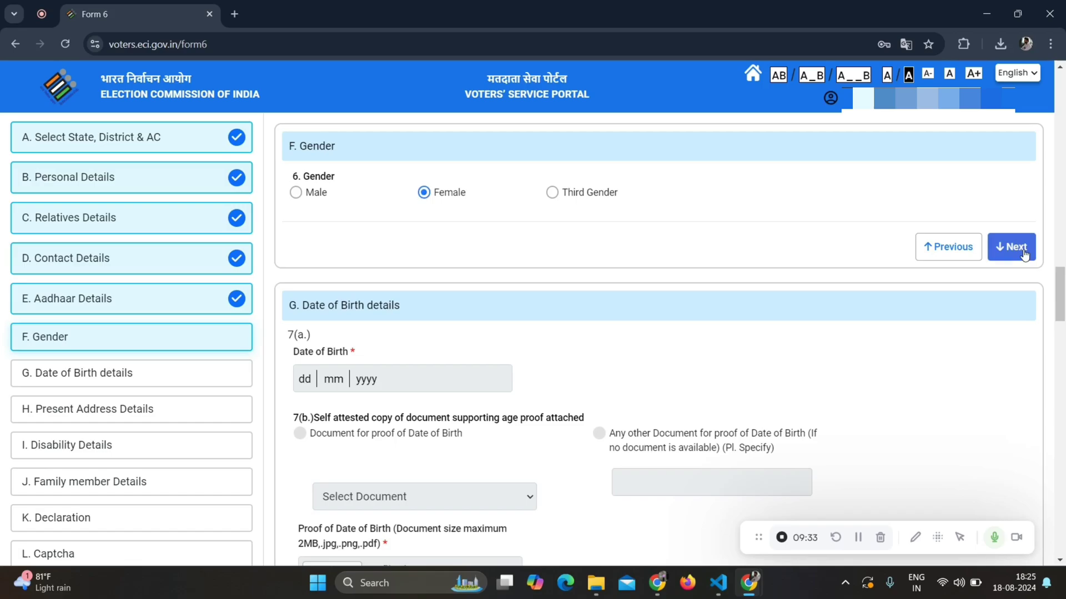
click(1015, 248)
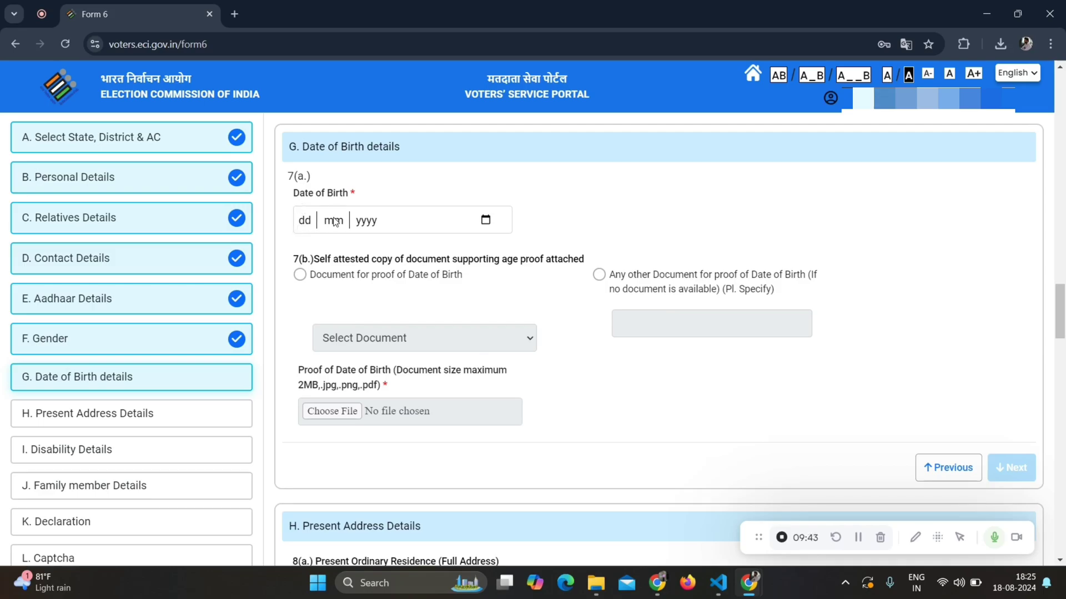
Fill in the applicant's date of birth using the calendar's year list.
click(486, 224)
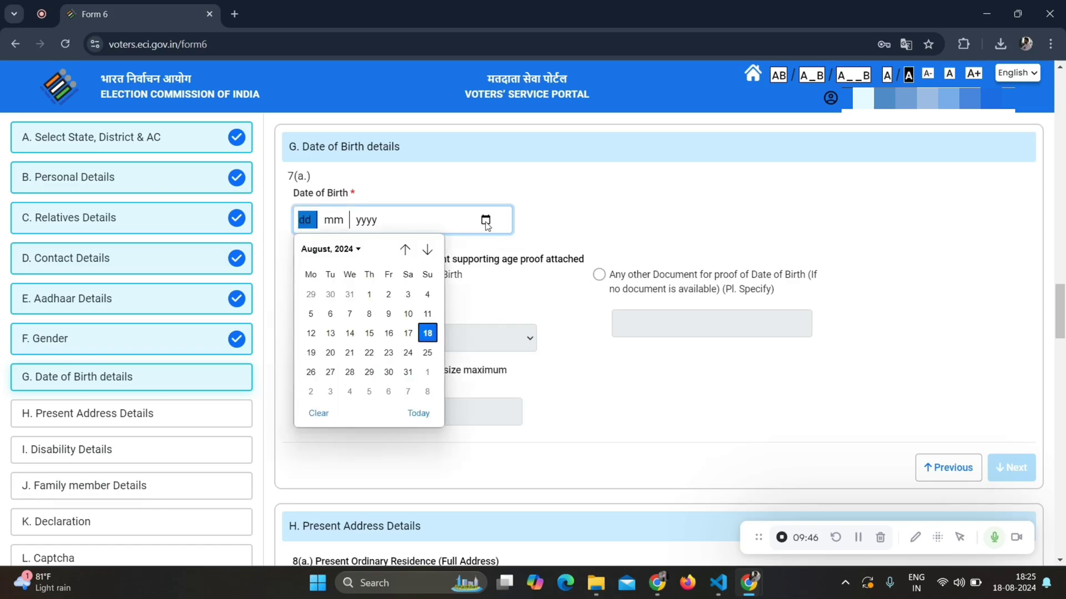
click(357, 251)
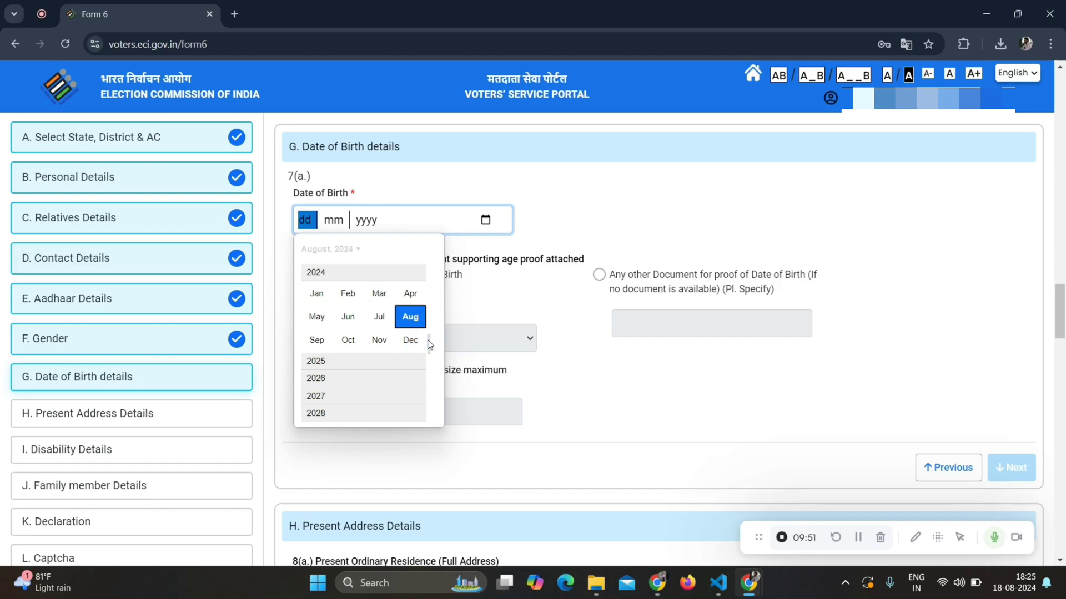
drag(427, 345, 429, 298)
scroll(428, 300, up, 2)
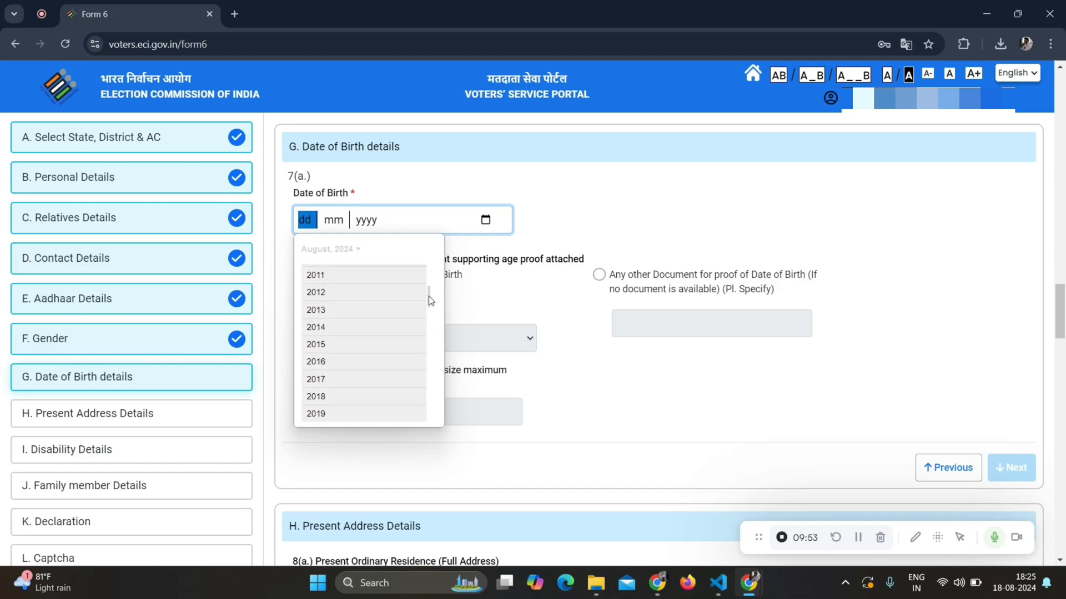
click(857, 538)
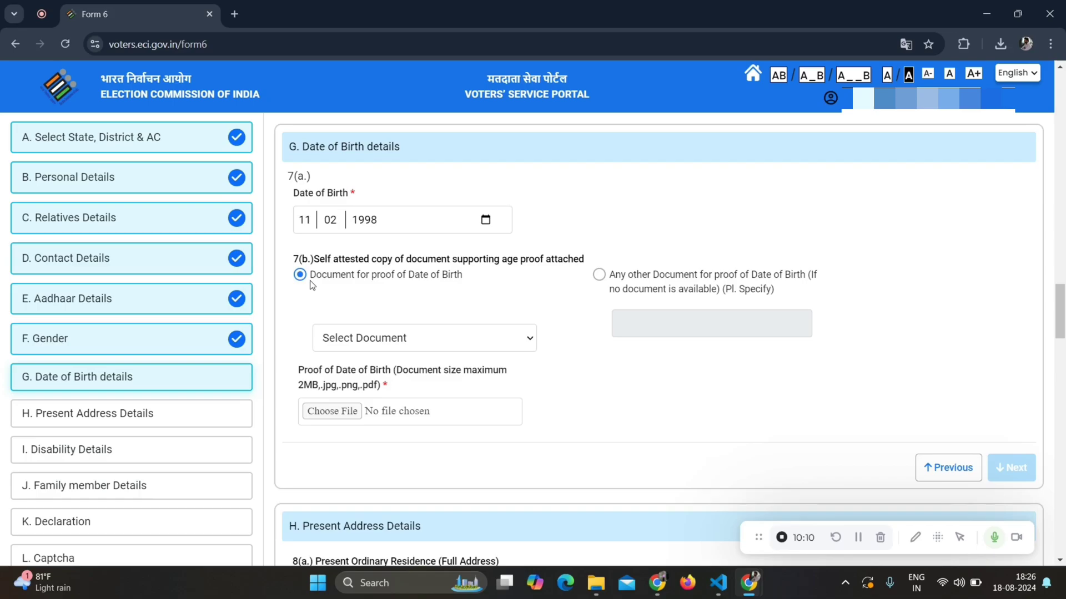
Select Aadhaar Card as the supporting document for proof of date of birth.
click(487, 340)
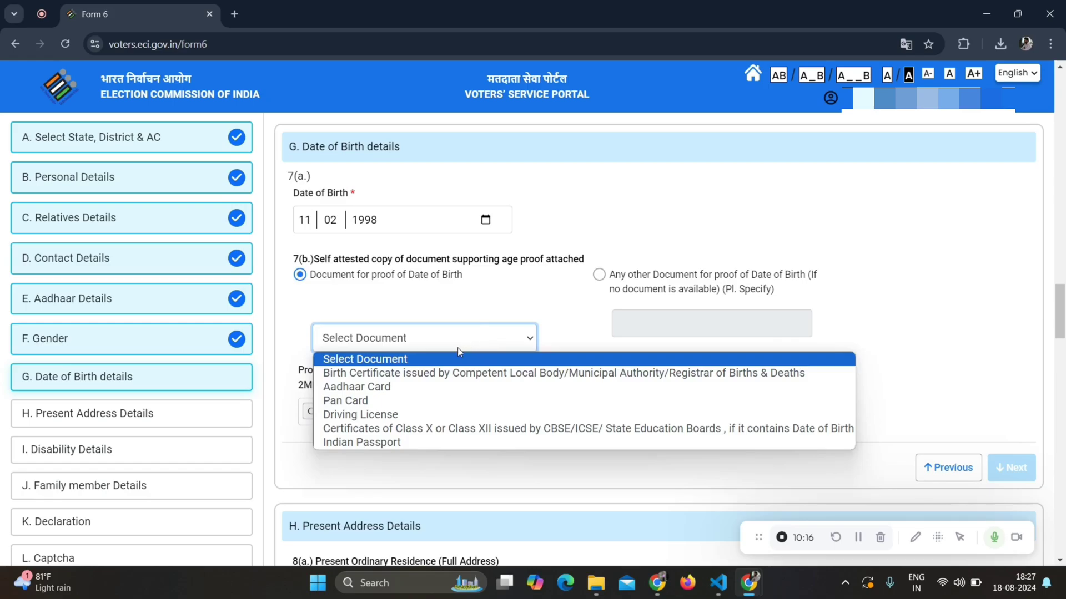
click(408, 392)
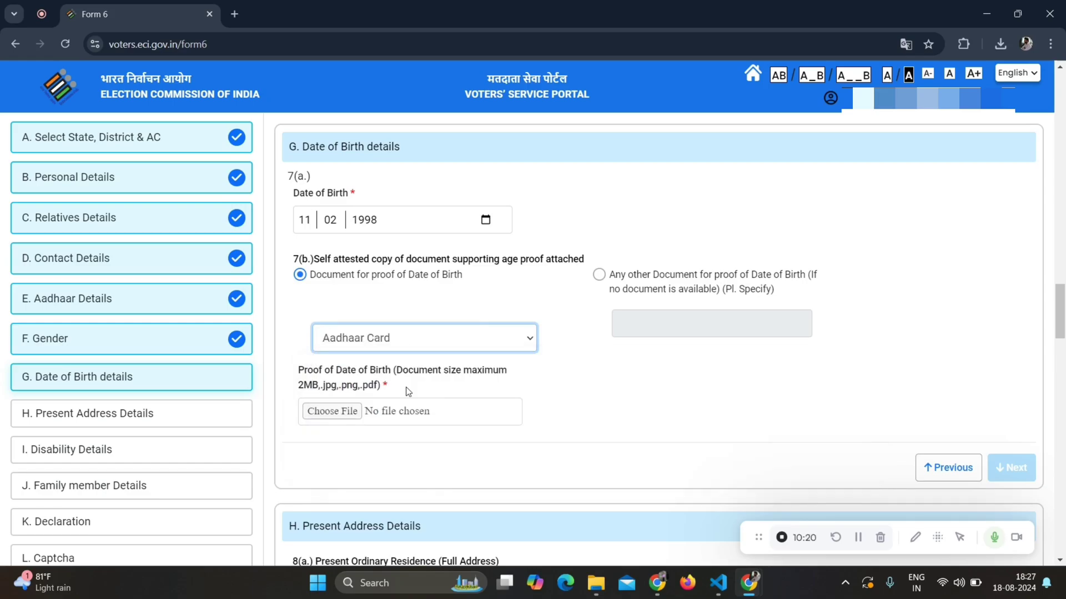
click(333, 415)
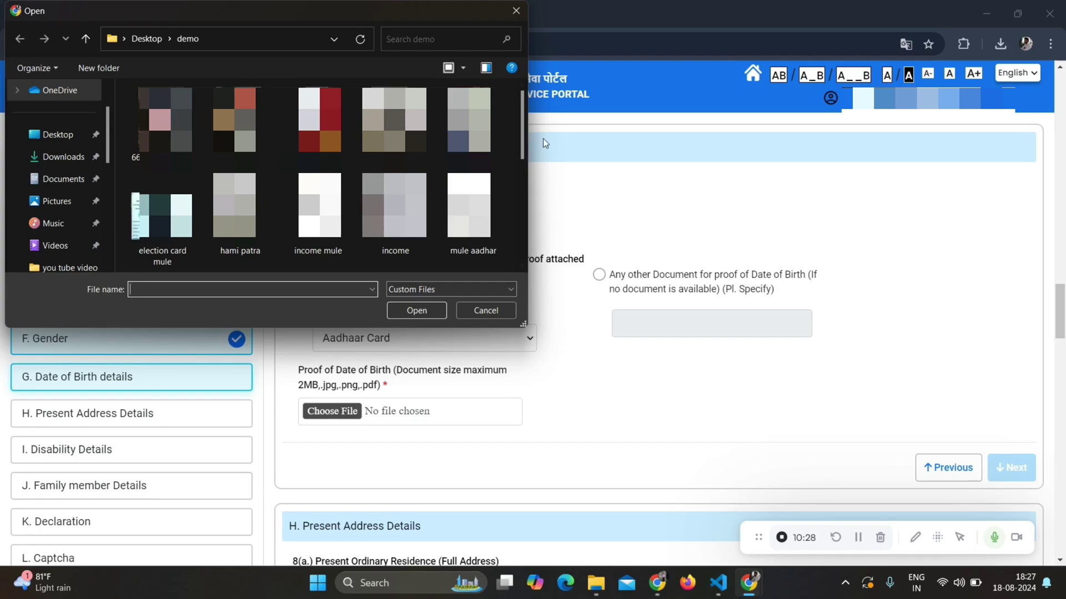
drag(522, 135, 506, 239)
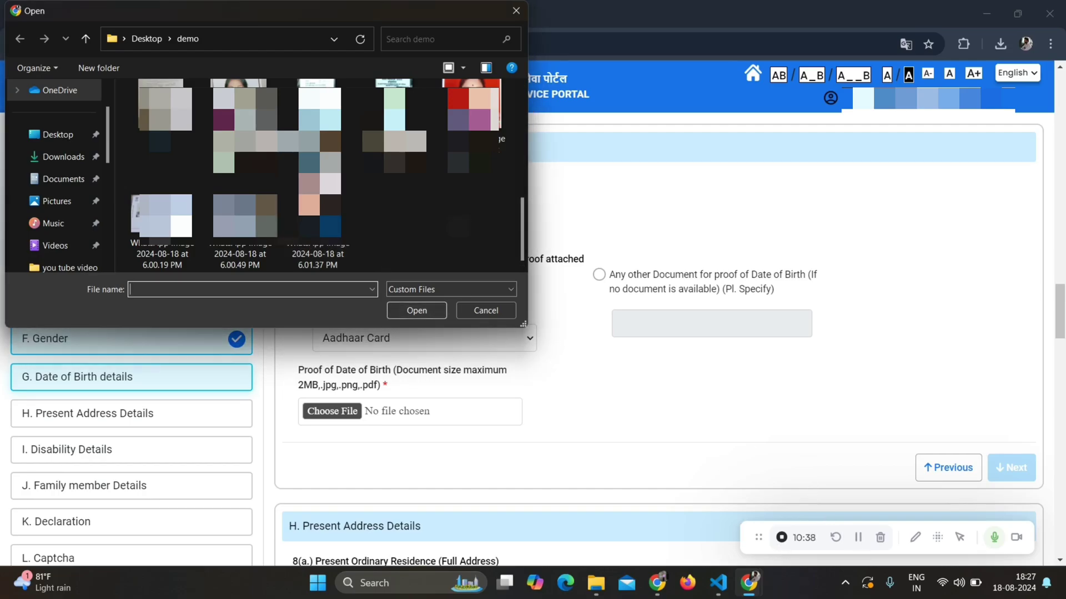
click(496, 309)
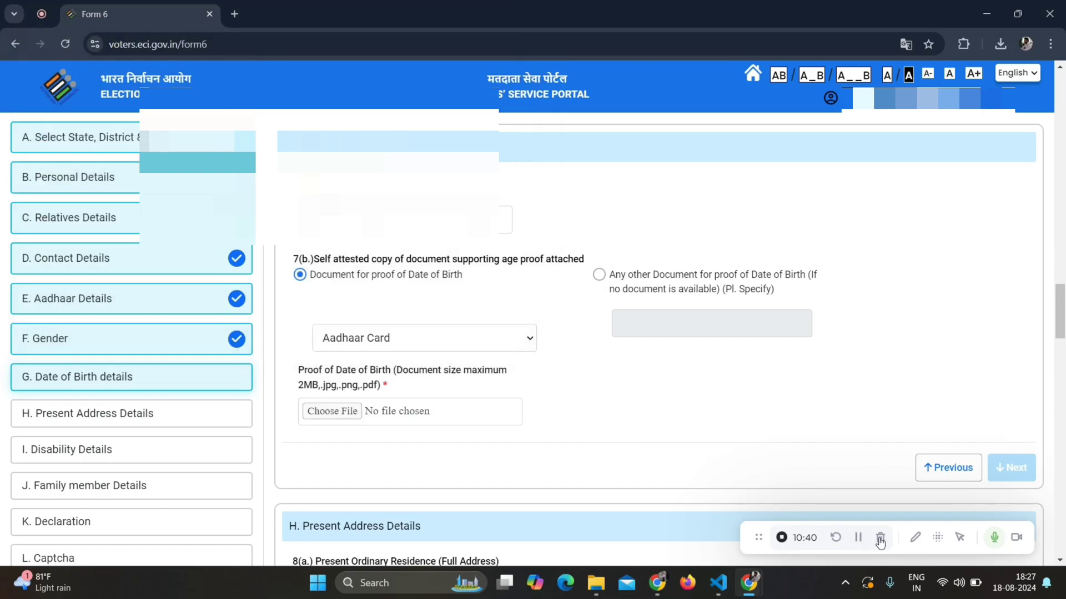
click(856, 542)
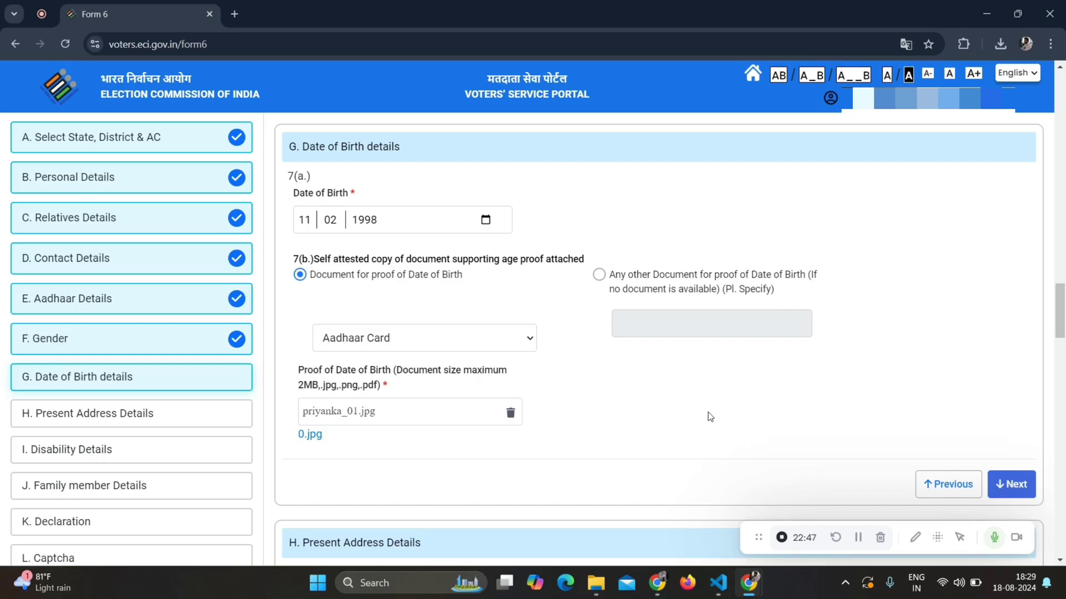
Proceed to the Present Address Details section and look through its address fields.
scroll(706, 418, down, 1)
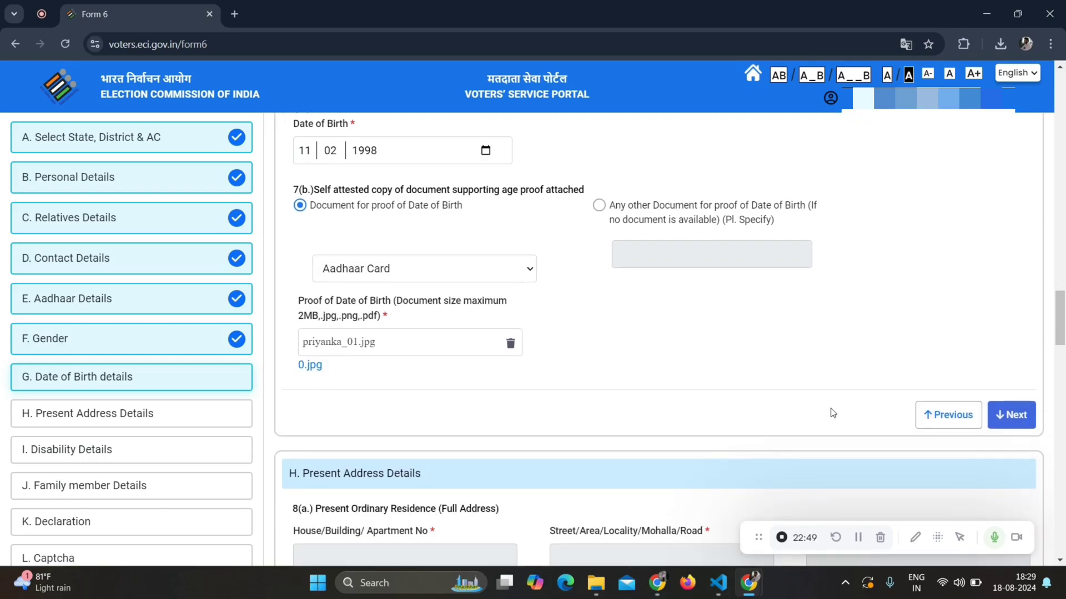
click(1016, 422)
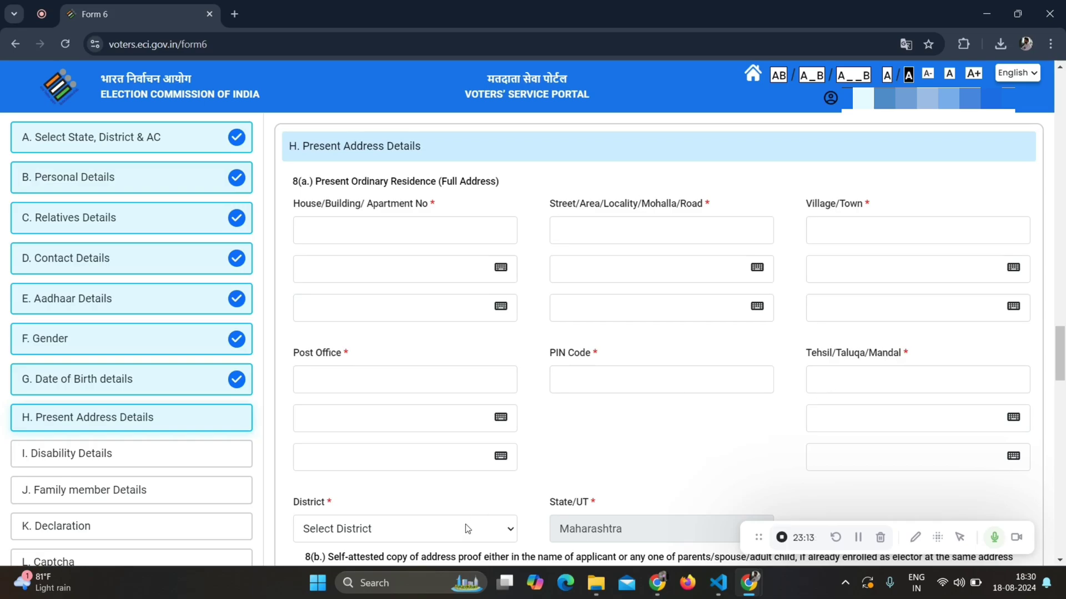
scroll(466, 528, down, 2)
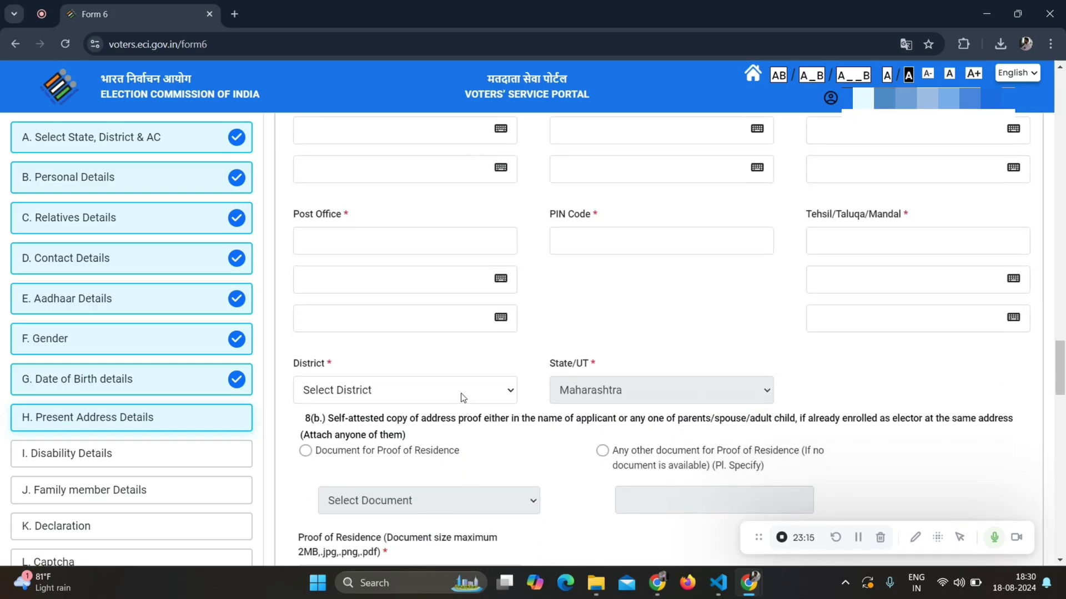
click(855, 540)
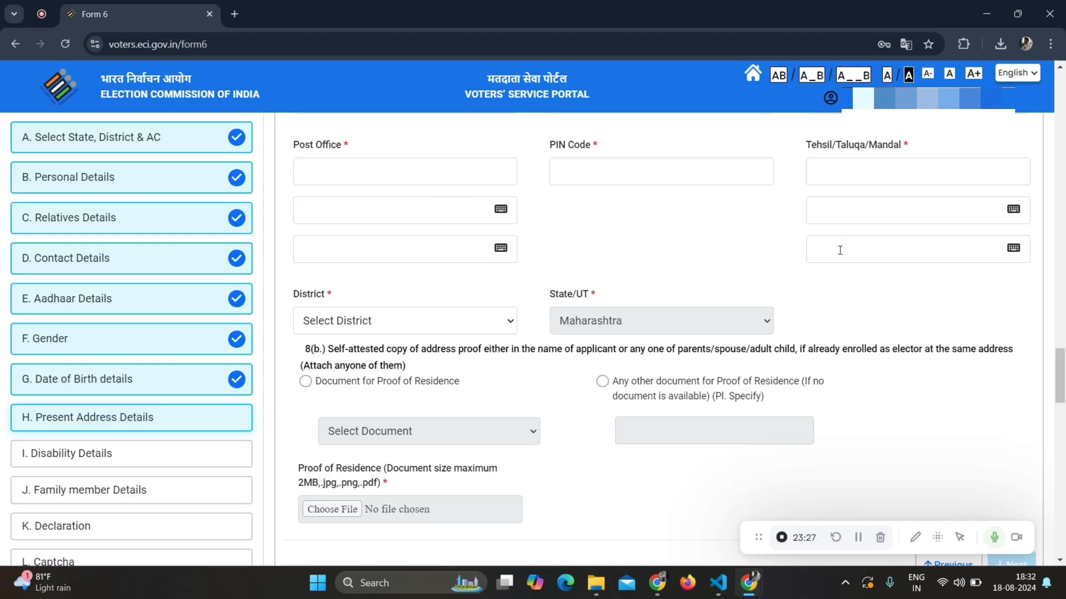
Select Aurangabad as the district of the present address.
scroll(846, 524, down, 2)
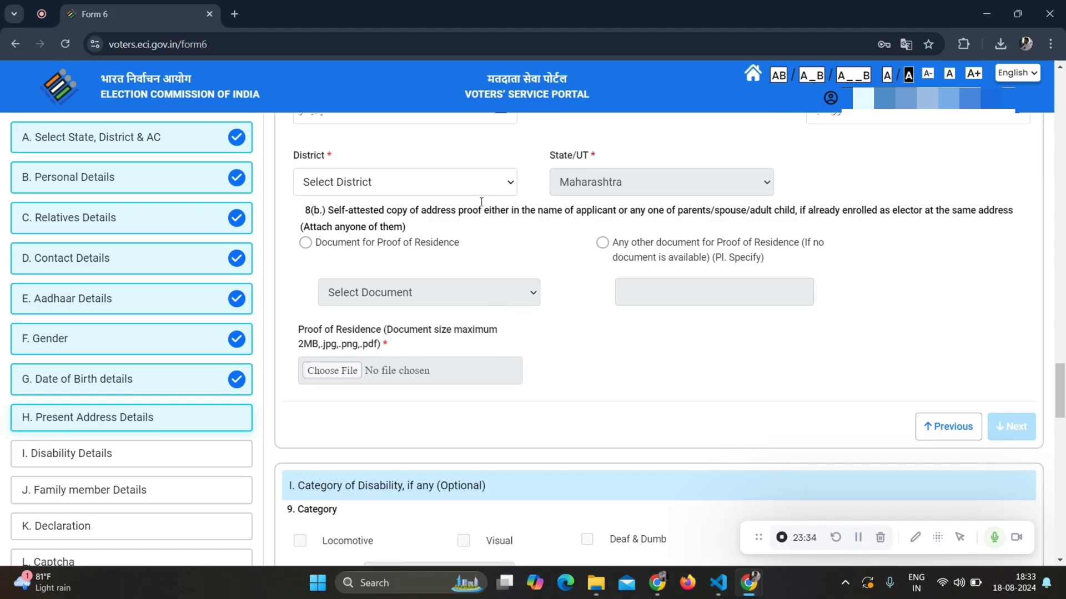
click(496, 187)
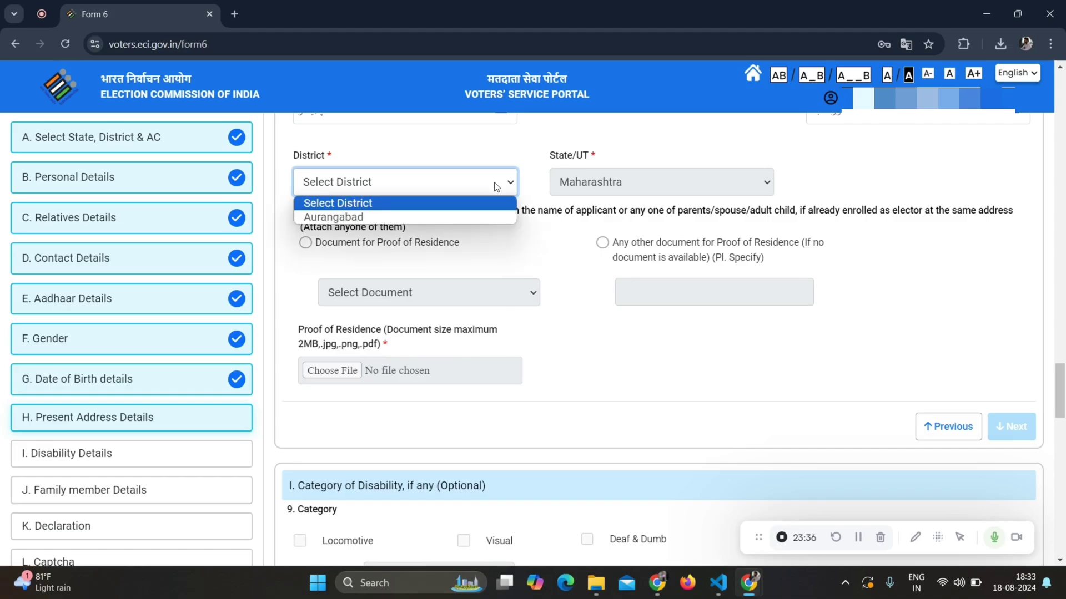
click(460, 216)
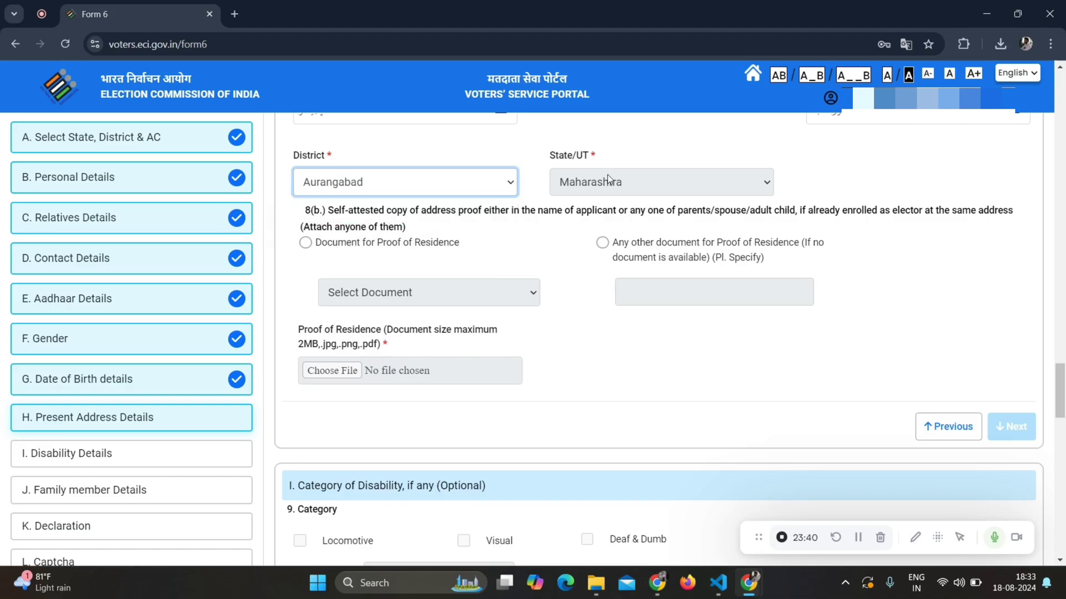
click(855, 540)
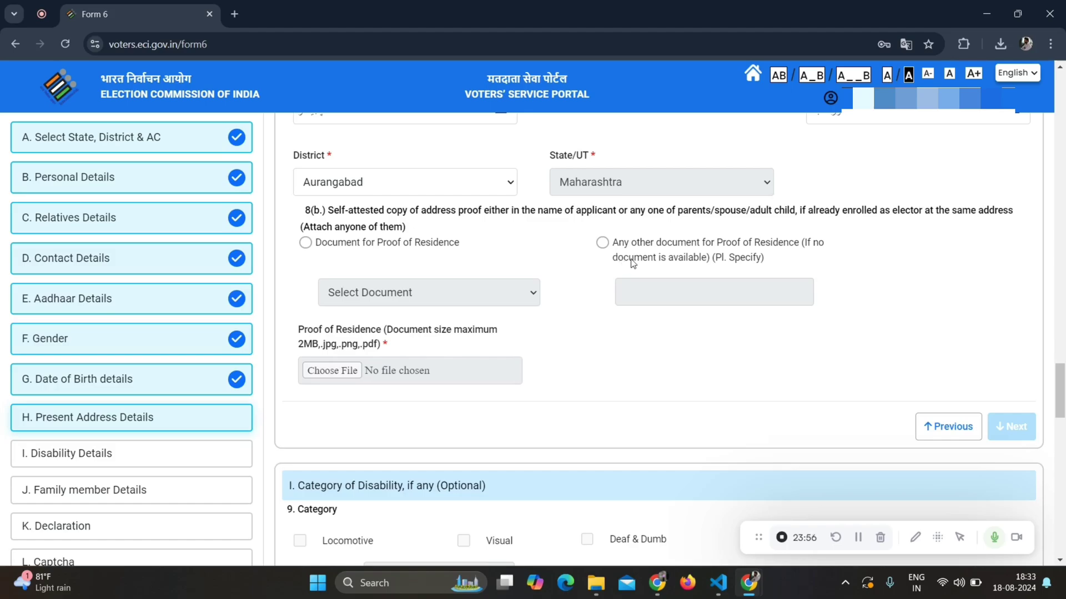
Choose to attach a document for proof of residence and set its type to Aadhaar Card.
click(306, 244)
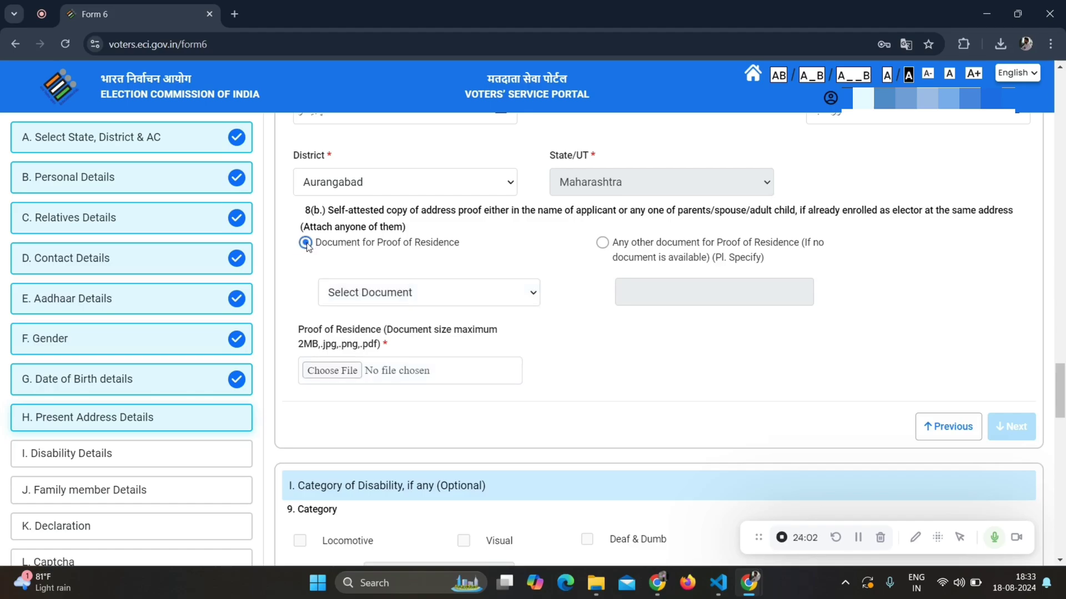
click(441, 296)
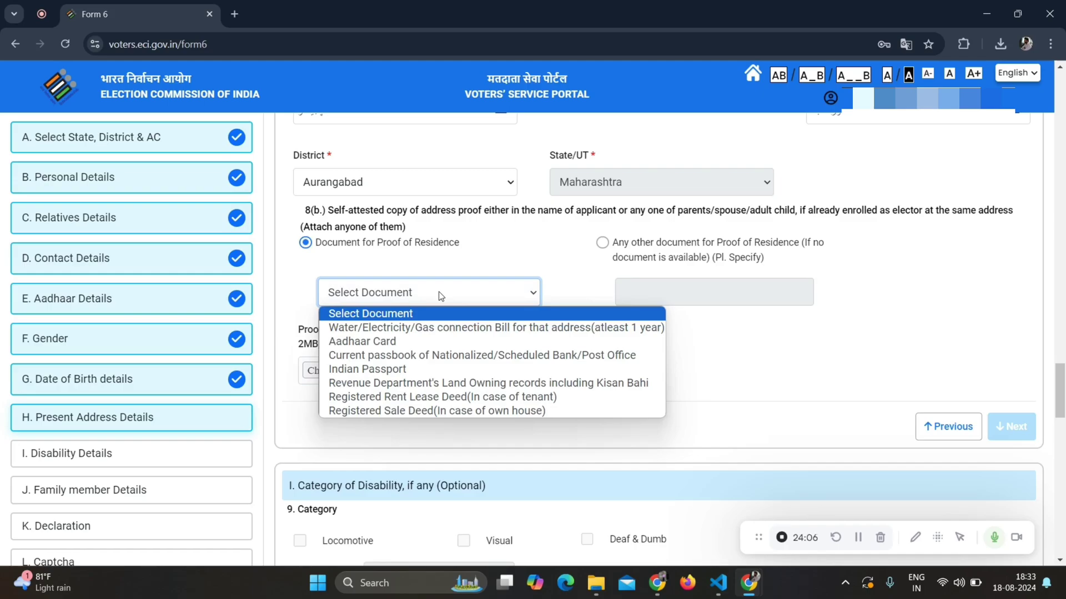
click(409, 343)
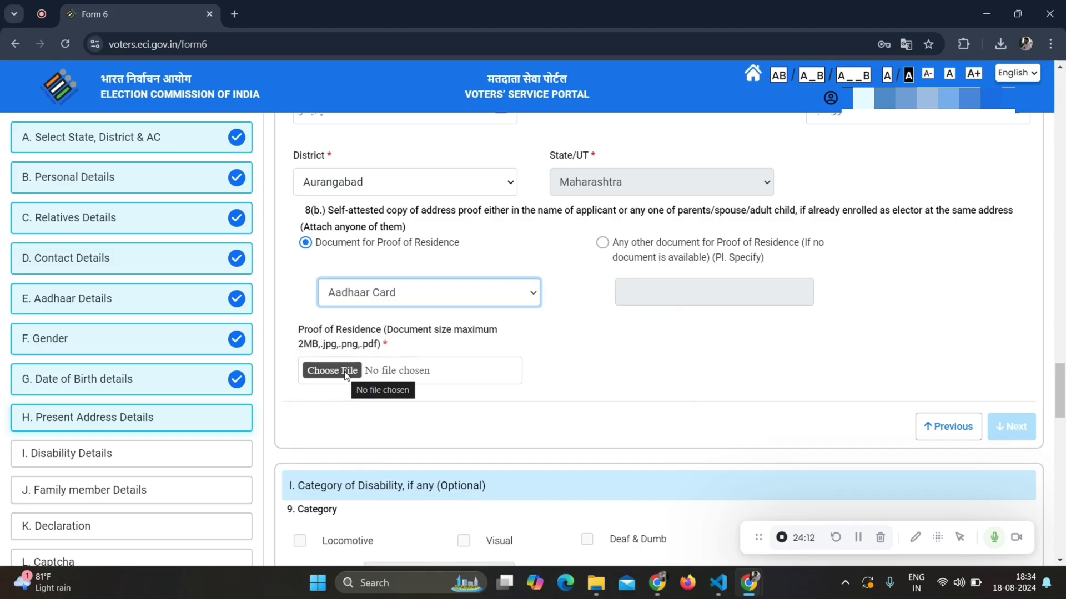
Upload the applicant's Aadhaar card image from the demo folder as the proof of residence.
click(333, 370)
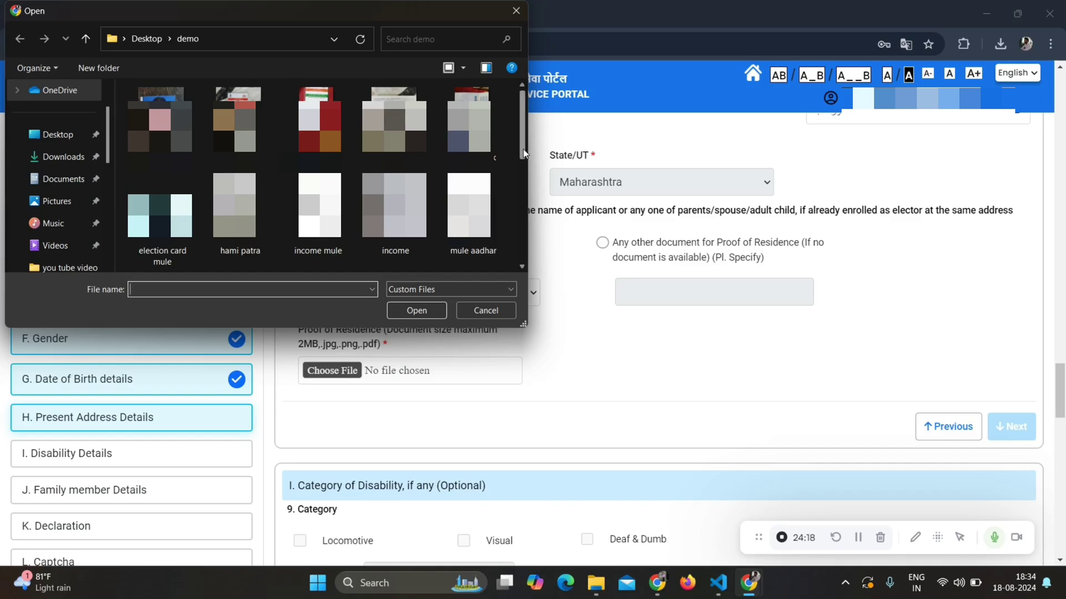
scroll(523, 158, down, 2)
drag(523, 158, 522, 179)
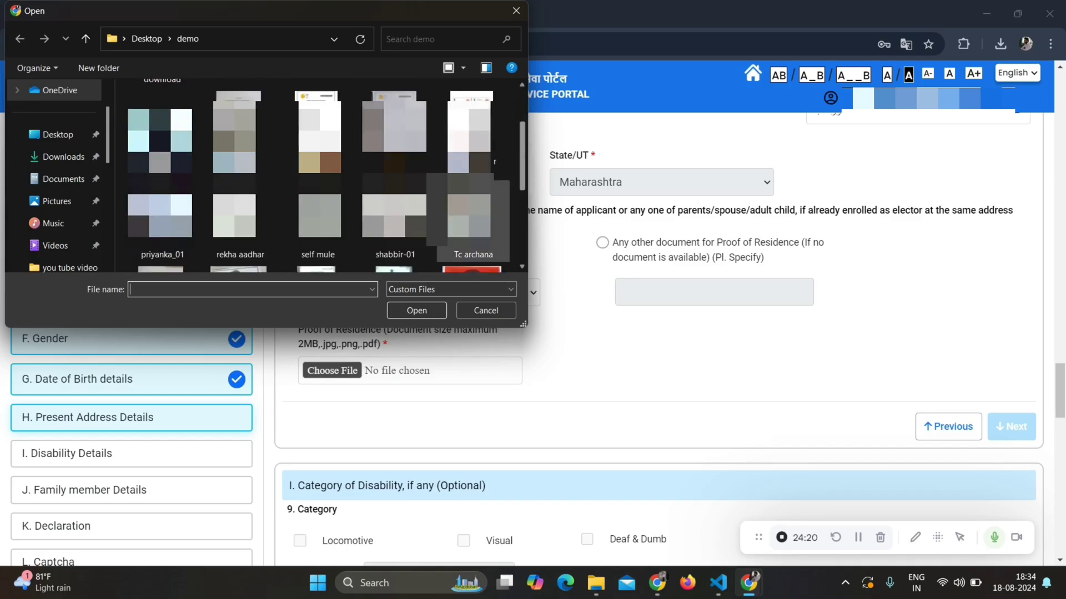
click(161, 216)
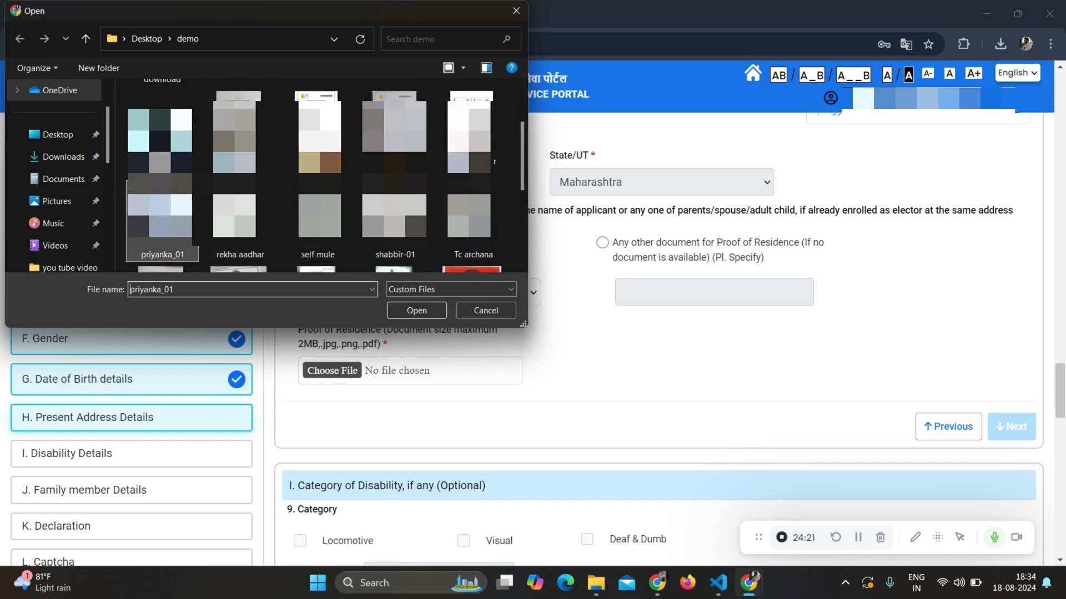
click(416, 311)
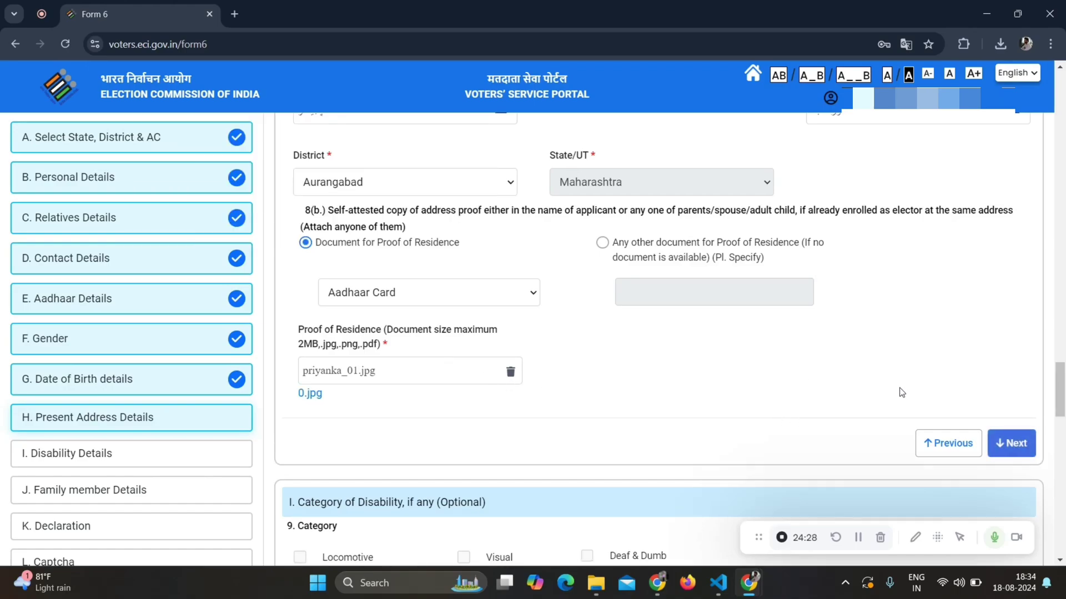
Proceed past the optional disability and family member sections, leaving them blank, to reach the Declaration section.
click(1020, 447)
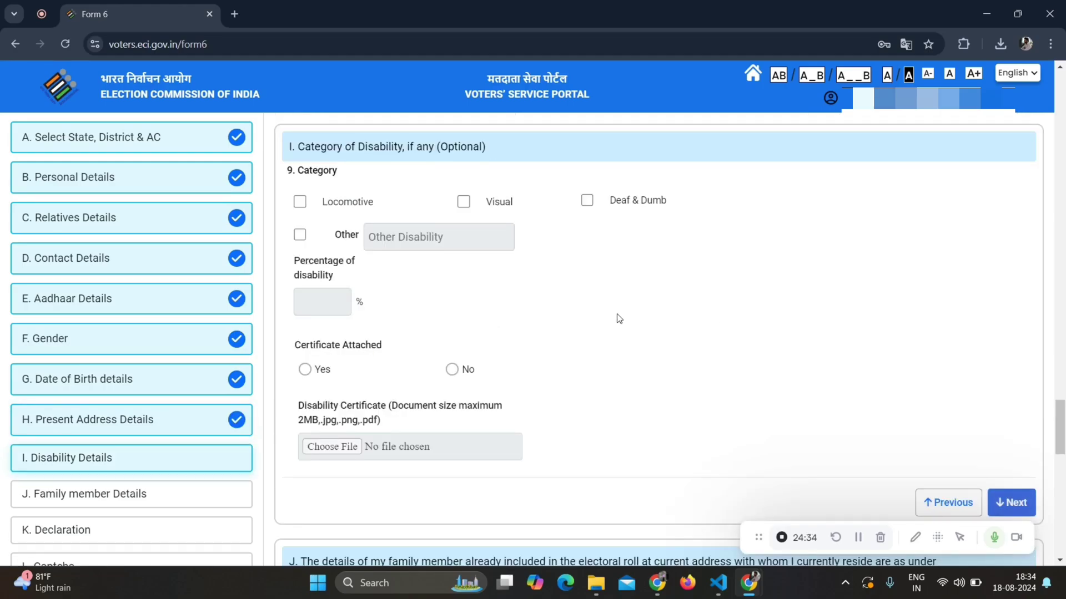
click(858, 538)
click(858, 539)
click(1012, 502)
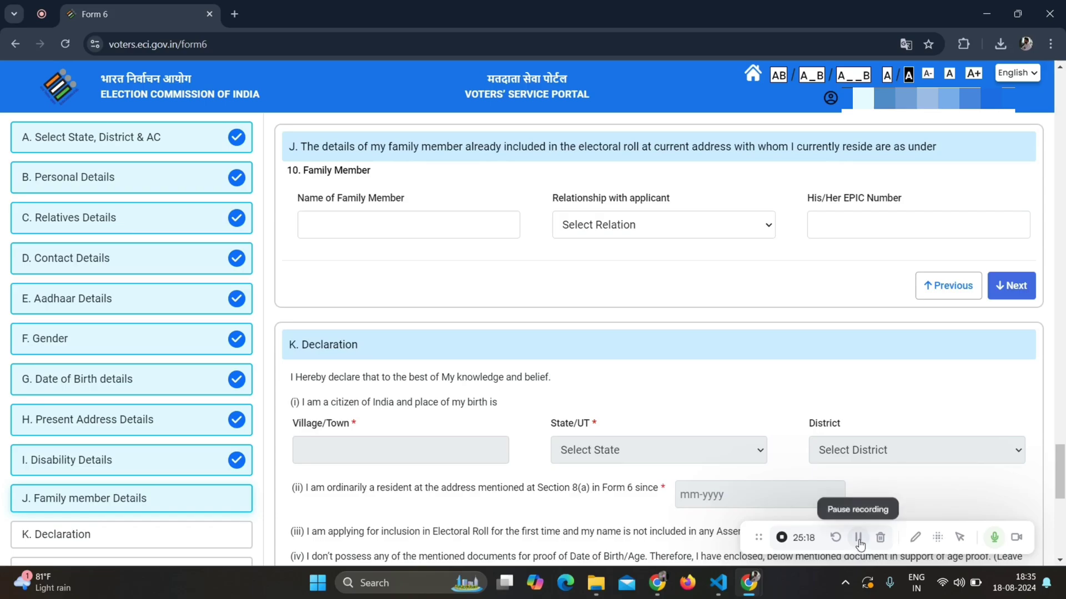
scroll(773, 220, down, 2)
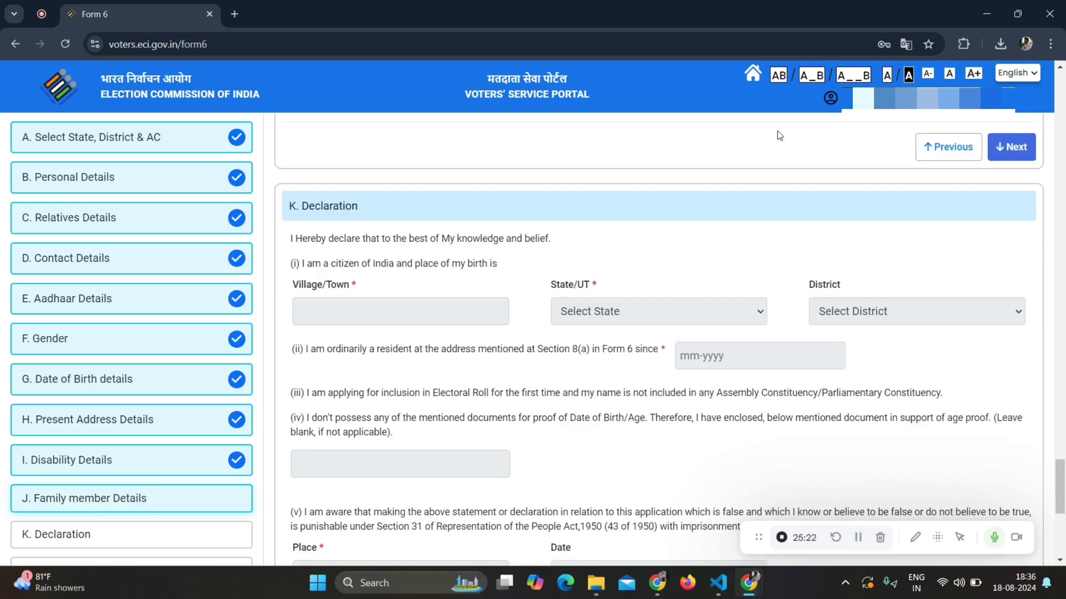
click(1011, 149)
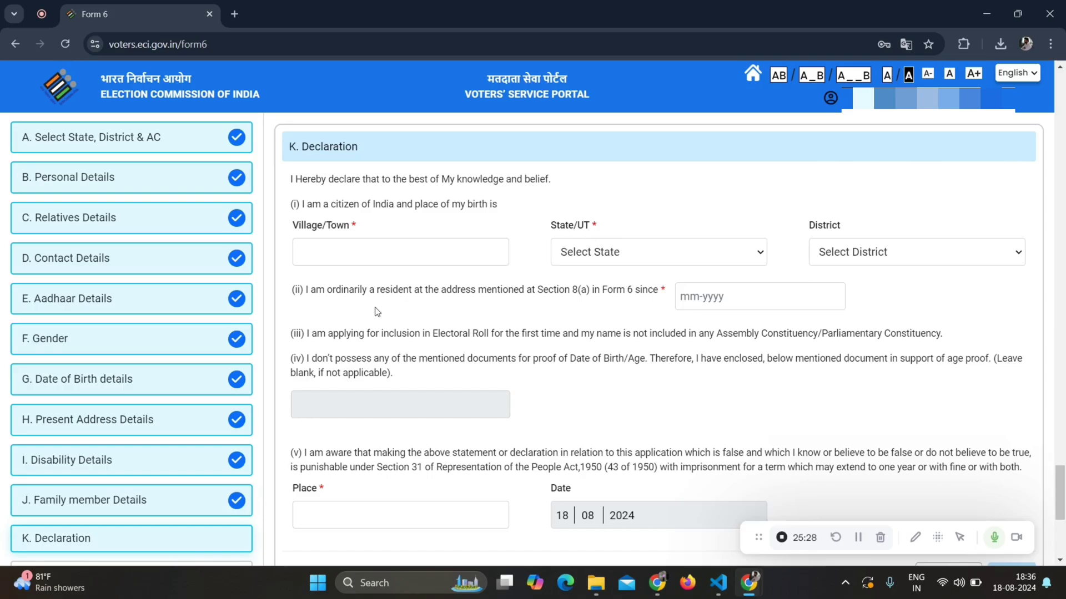
Set the place of birth in the Declaration to the state Maharashtra and the district Aurangabad.
click(311, 246)
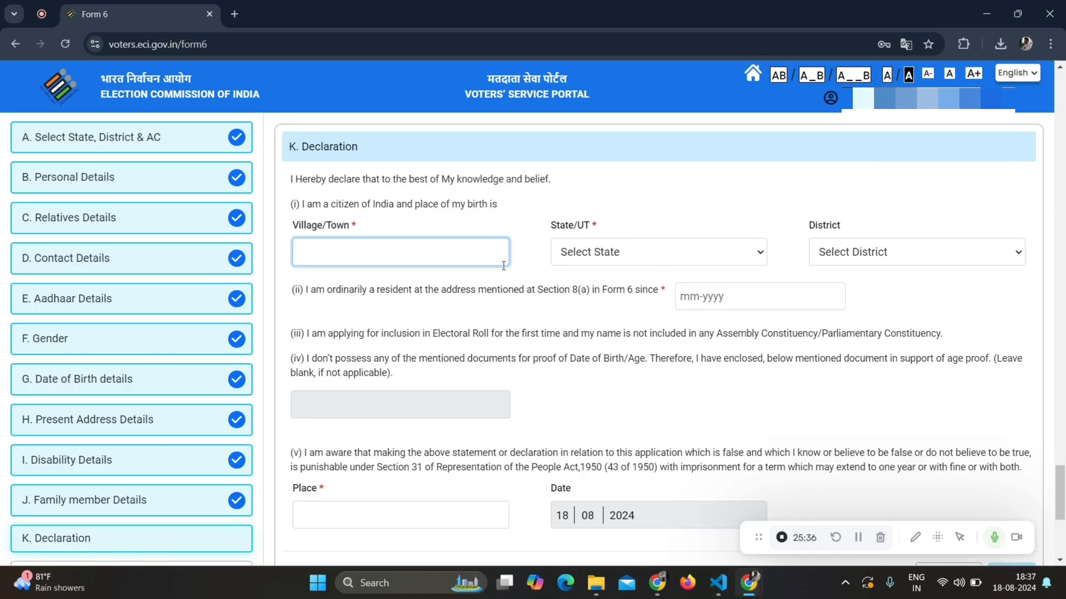
click(631, 254)
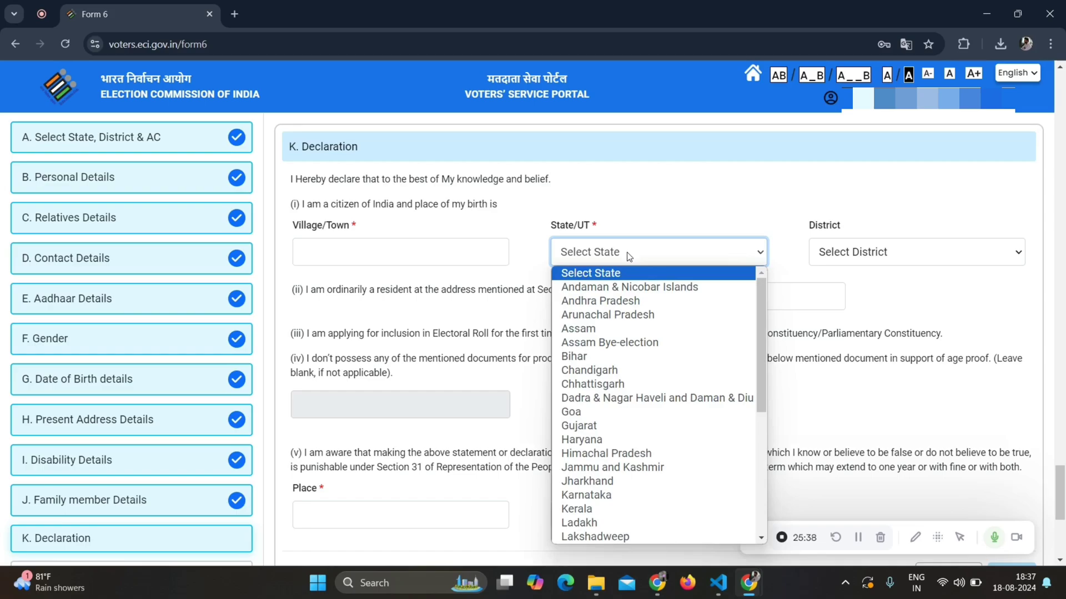
text(mah)
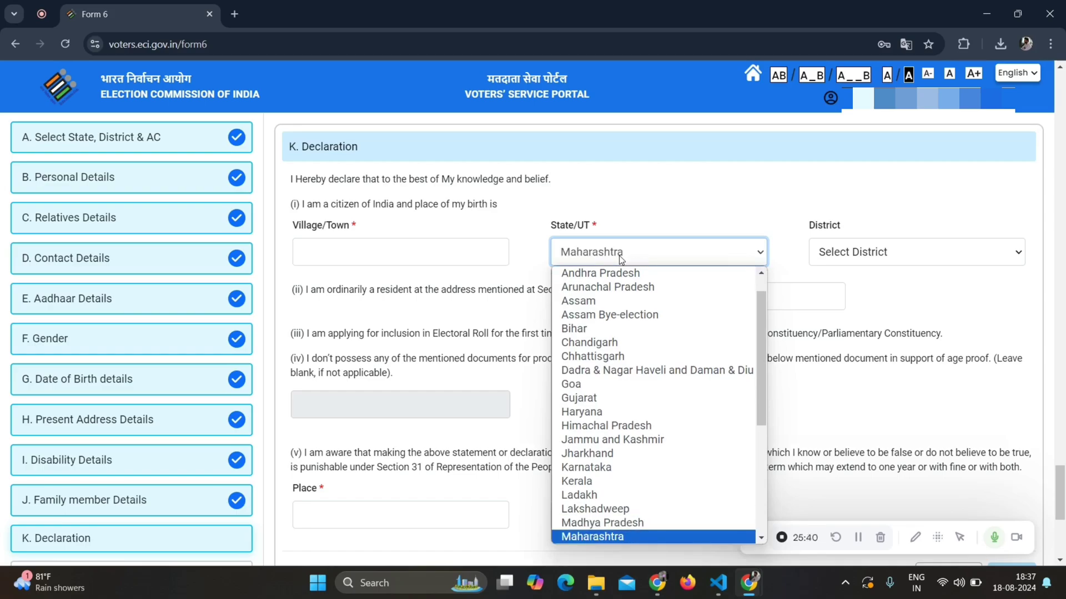
key(Return)
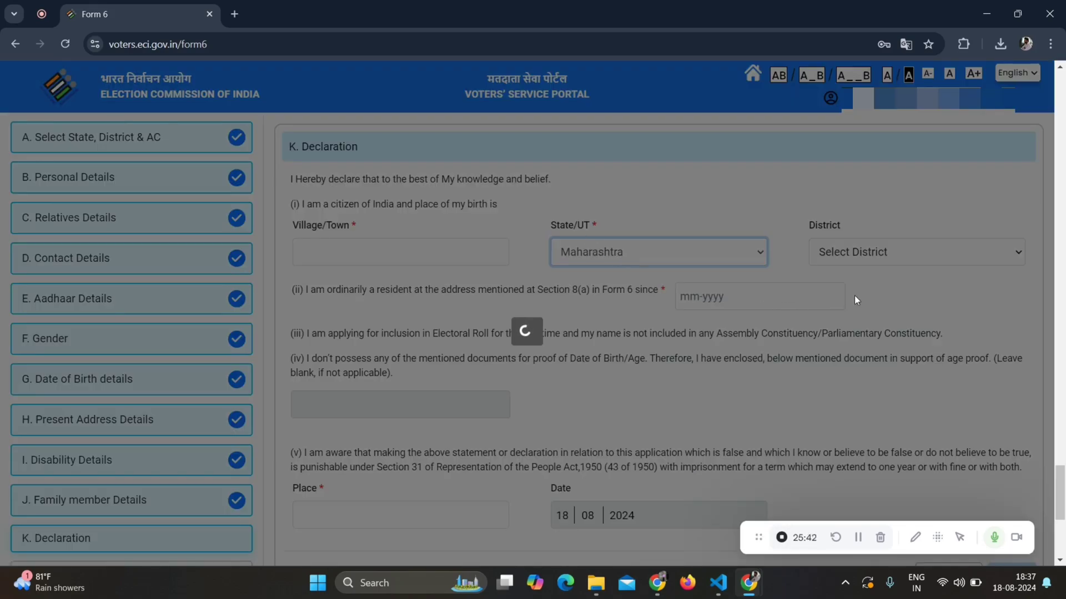
click(857, 539)
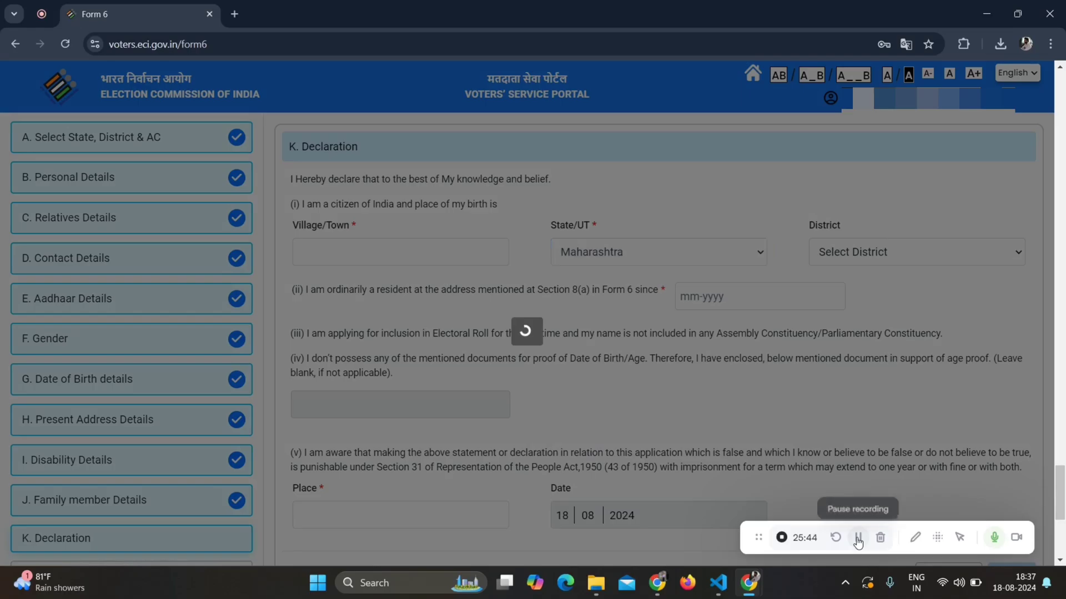
click(856, 254)
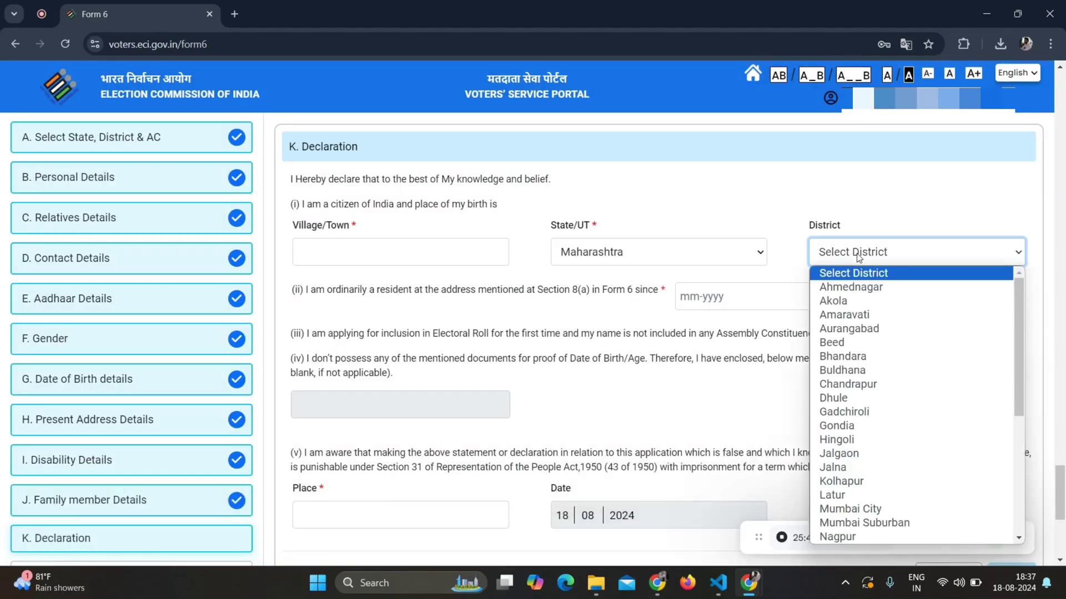
click(845, 328)
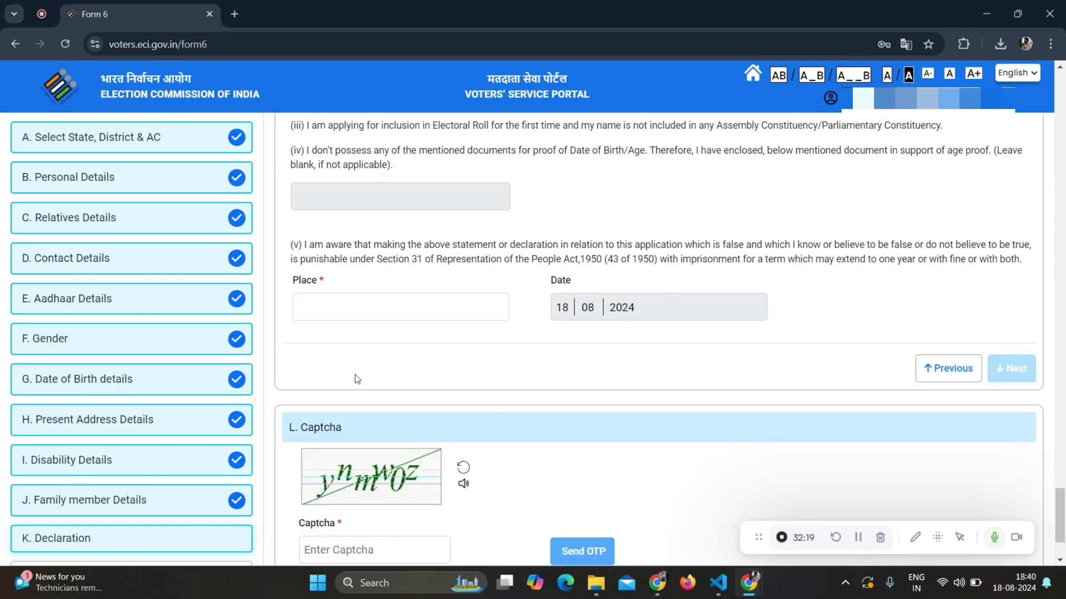
Enter Aurangabad as the place of the declaration and proceed to the Captcha section.
click(345, 305)
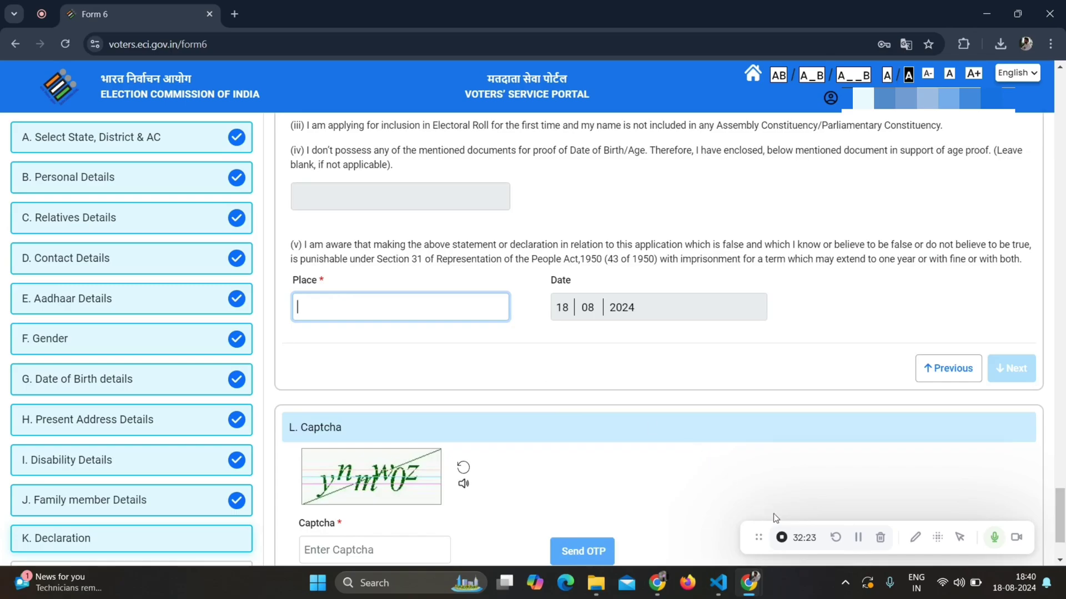
click(855, 547)
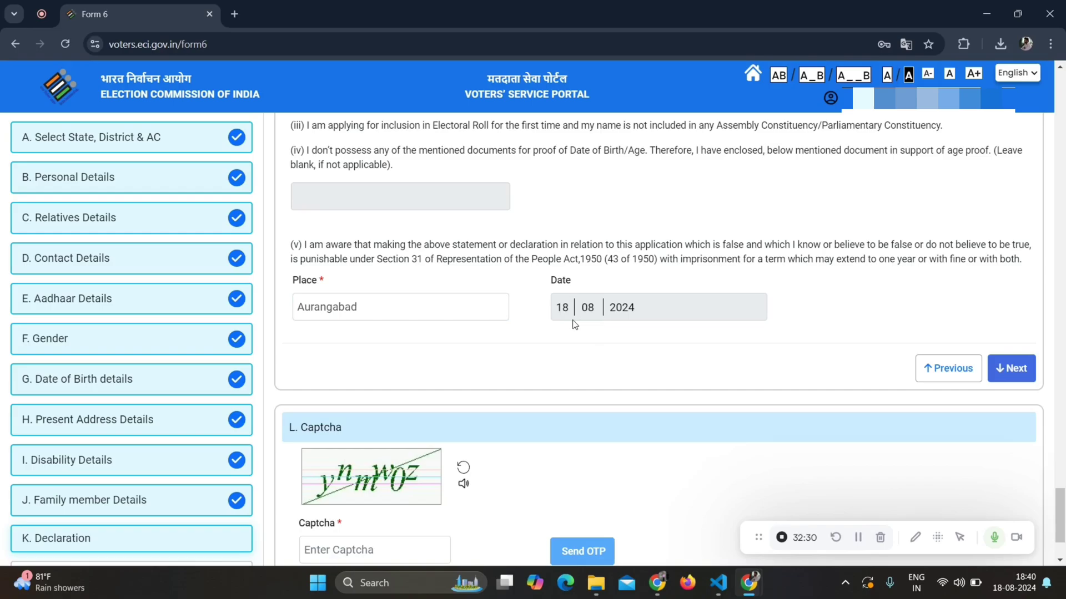
click(1018, 372)
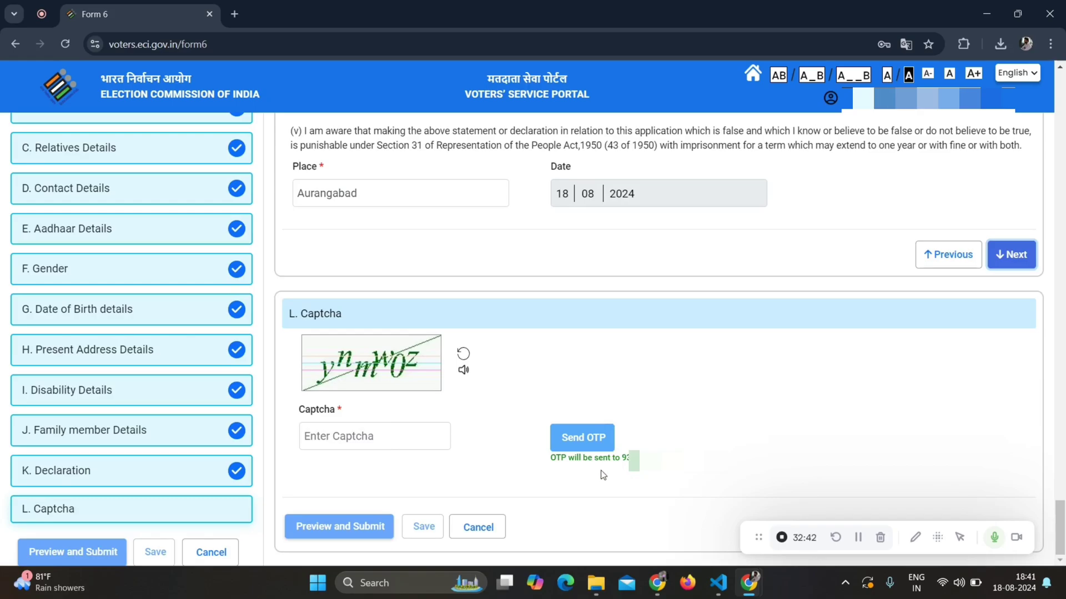
Fill in the captcha, request the OTP for the registered mobile number and enter the received code.
click(366, 436)
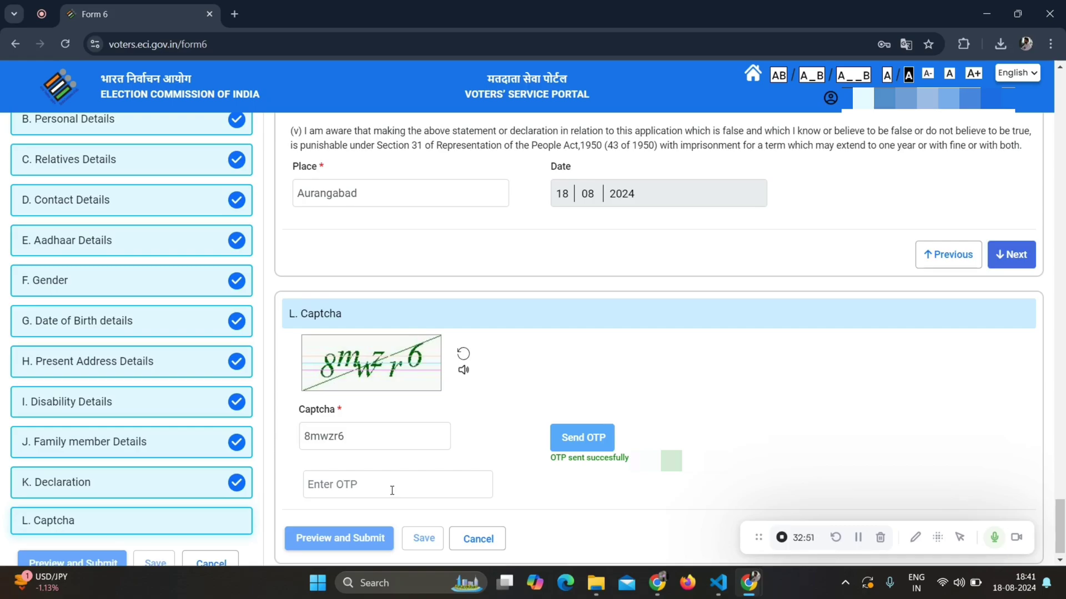
click(364, 480)
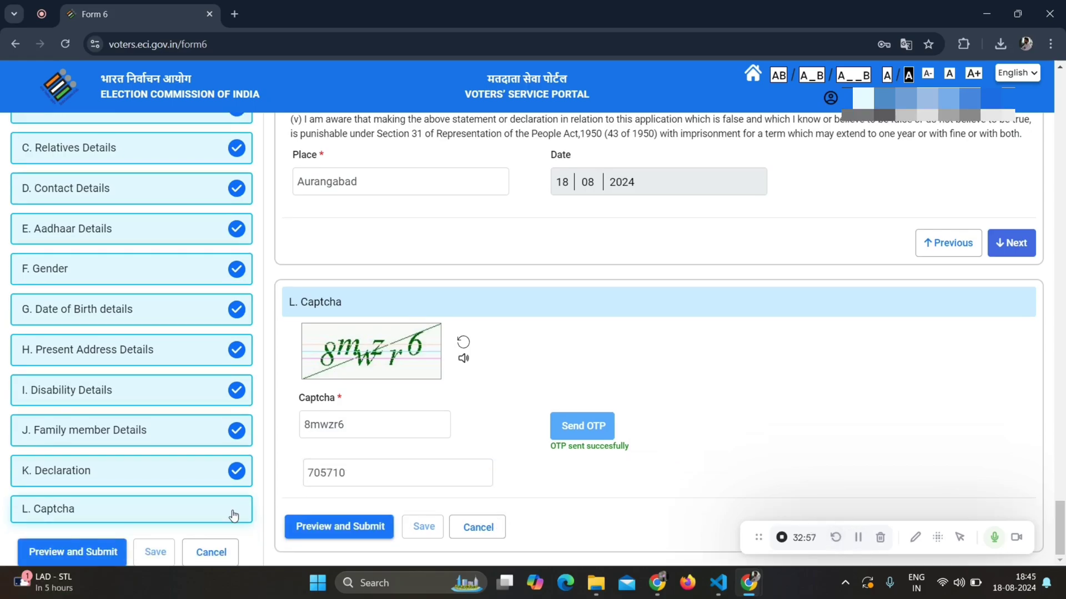
Preview the completed Form 6, review it through to the end and submit the application.
click(327, 532)
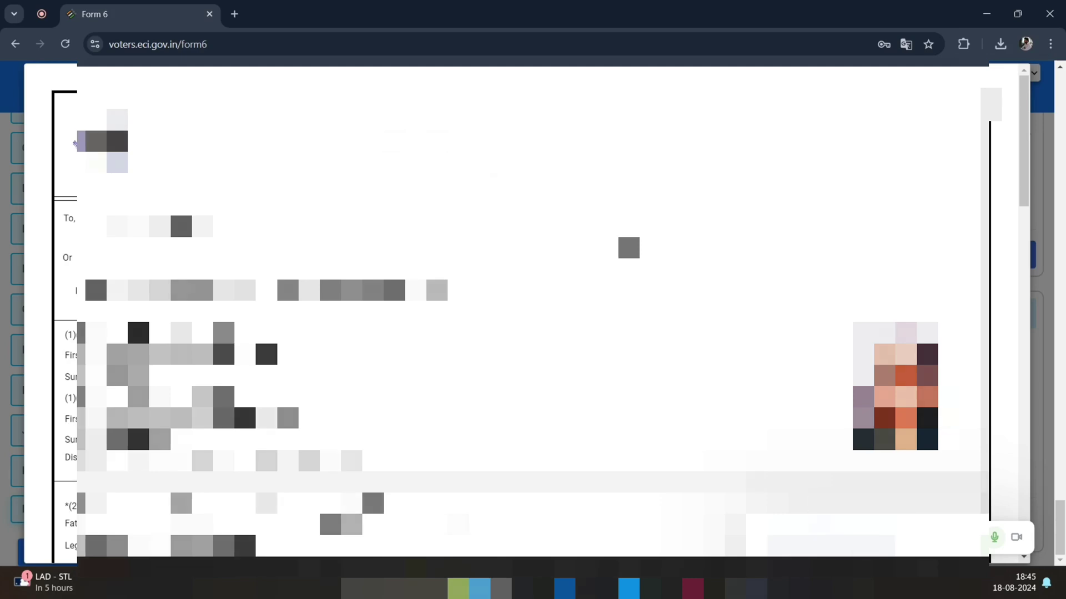
scroll(533, 310, down, 5)
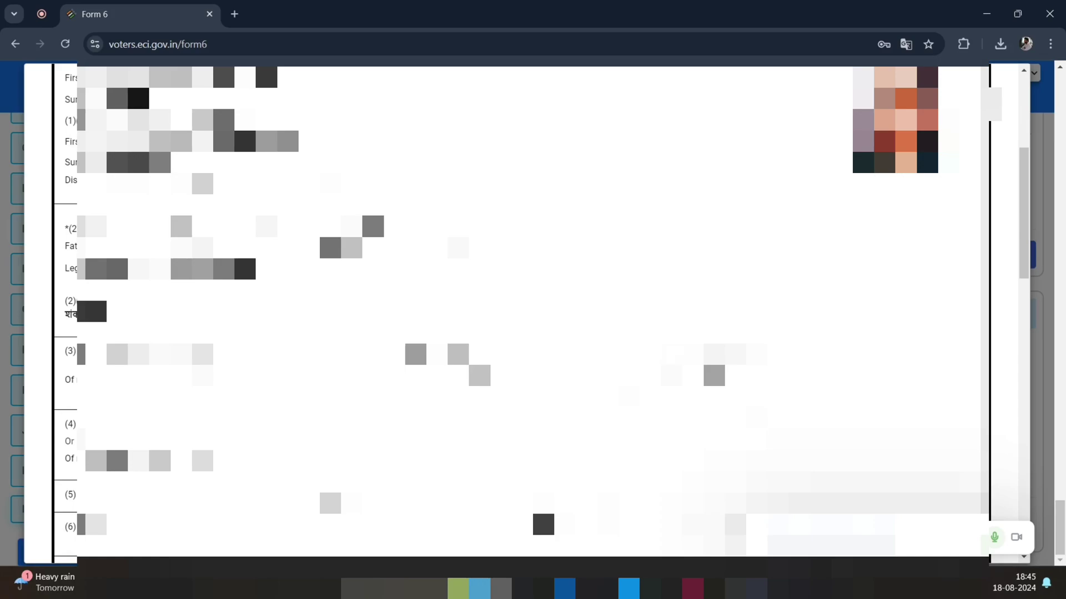
scroll(533, 310, down, 4)
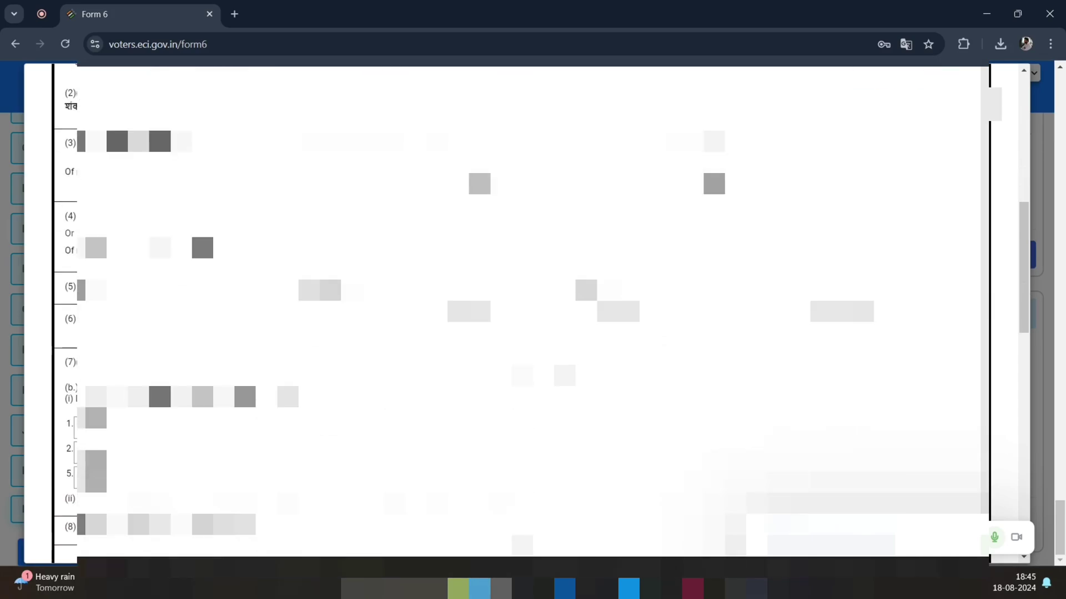
scroll(533, 311, down, 12)
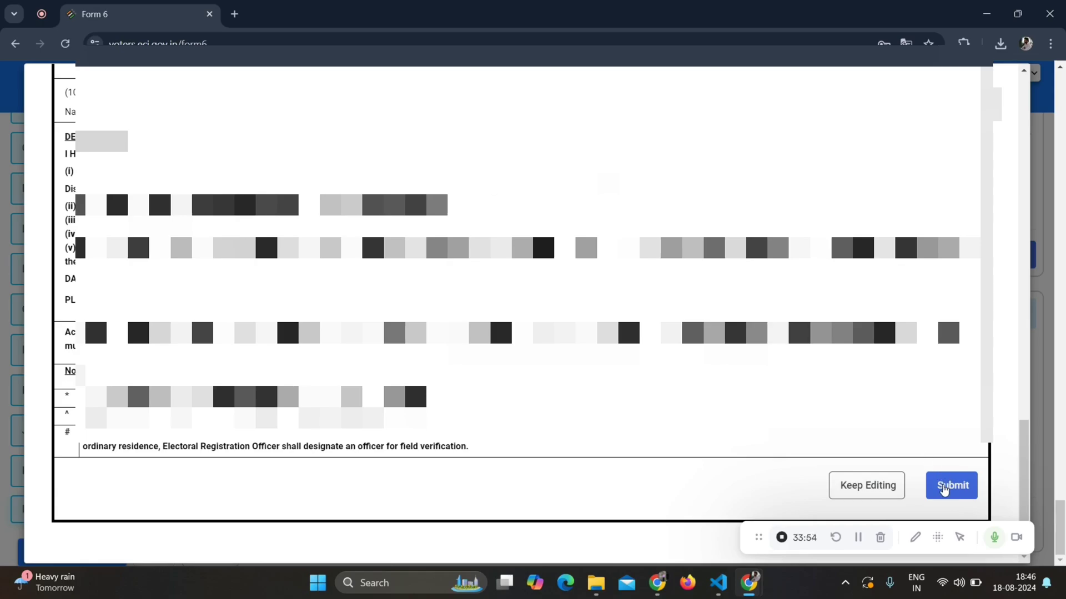
click(943, 487)
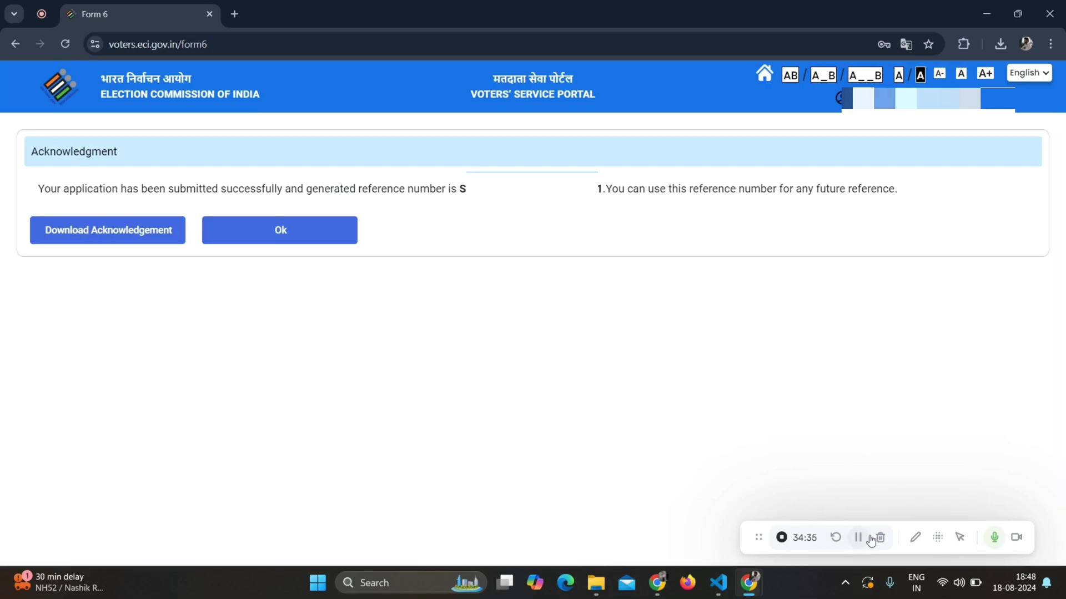
Download the application's acknowledgement and copy its reference number before closing the acknowledgement page.
click(92, 237)
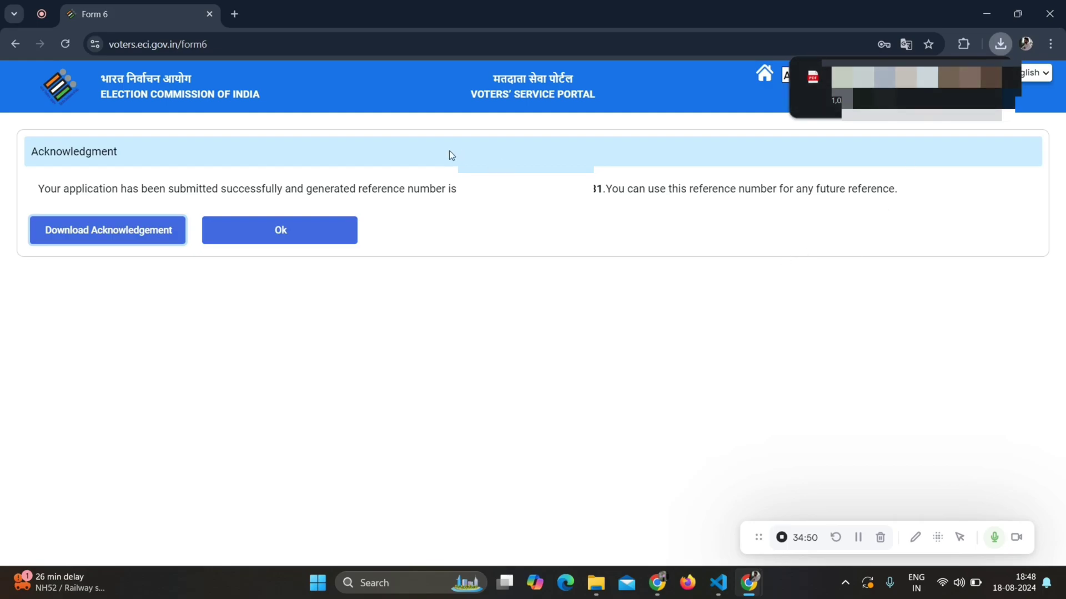
drag(469, 188, 601, 191)
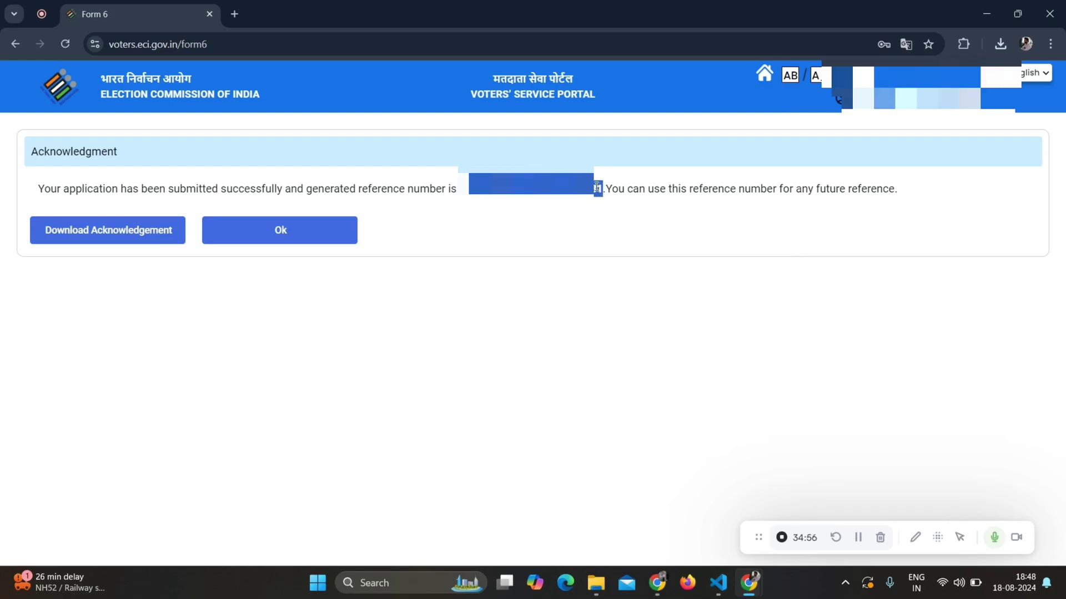
click(293, 236)
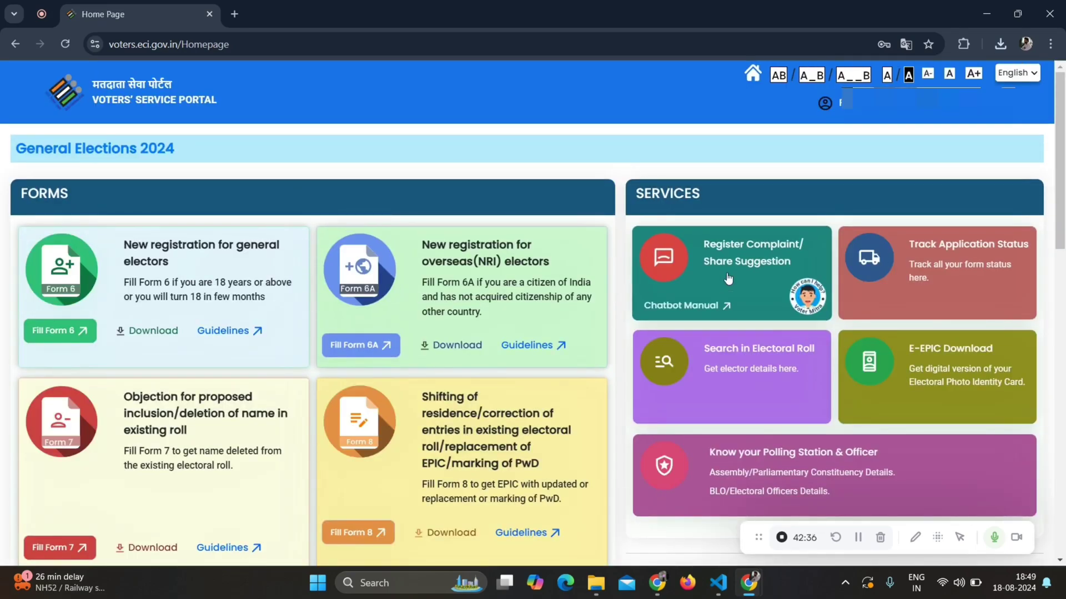
Look up the submitted application in Track Application Status by its copied reference number, with Maharashtra as the state.
click(970, 274)
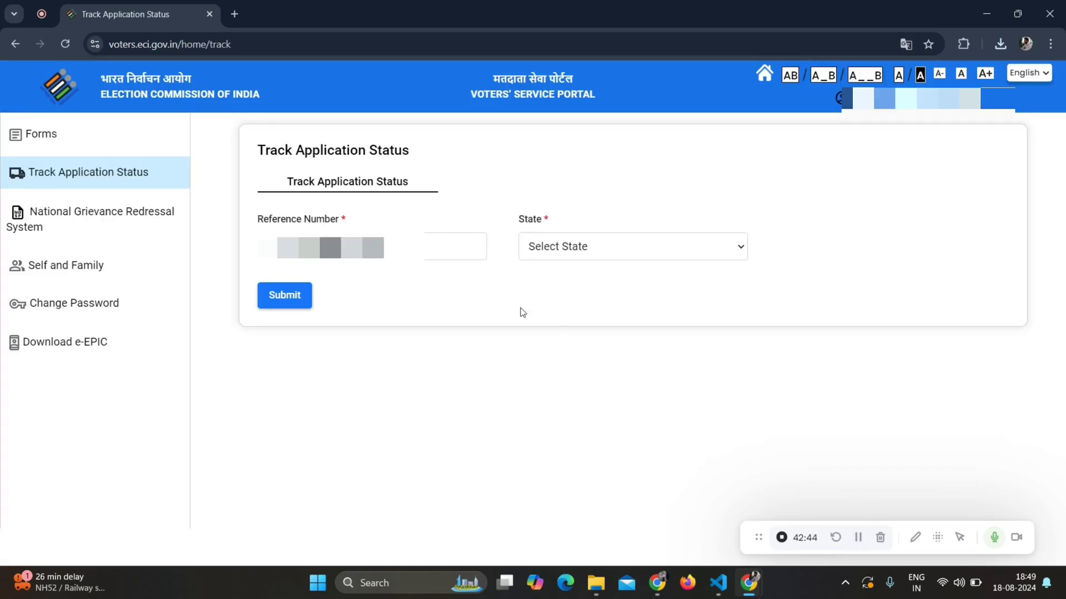
click(432, 246)
key(ctrl+v)
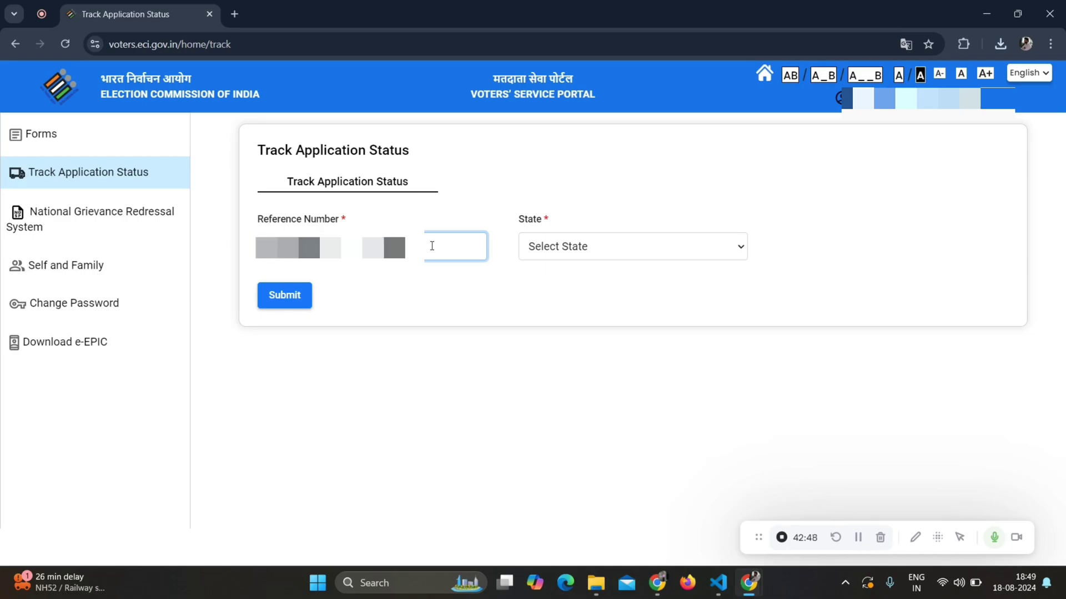
click(554, 245)
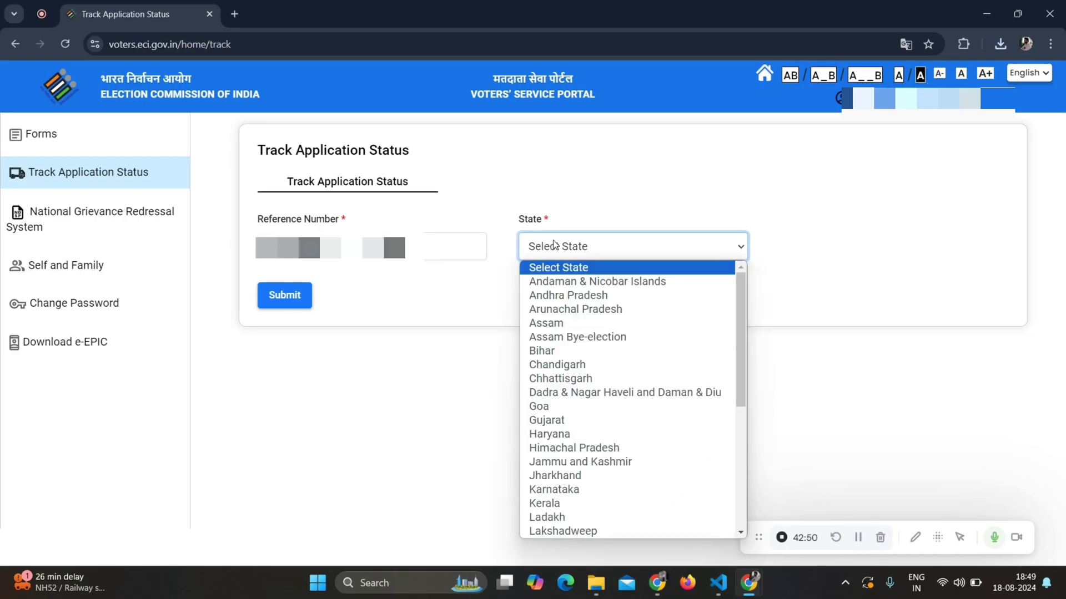
text(mah)
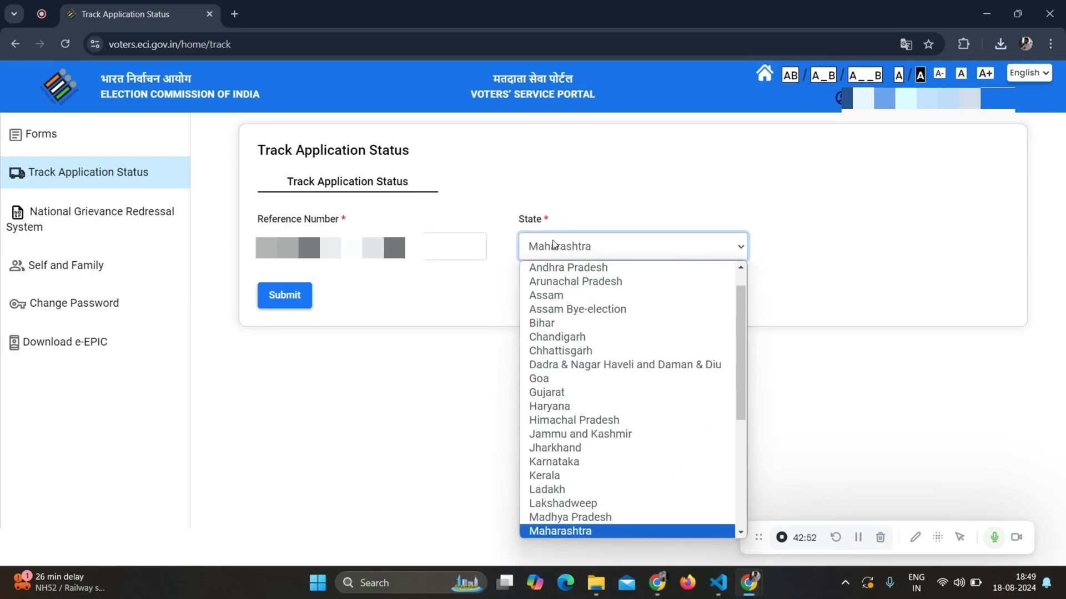
key(Return)
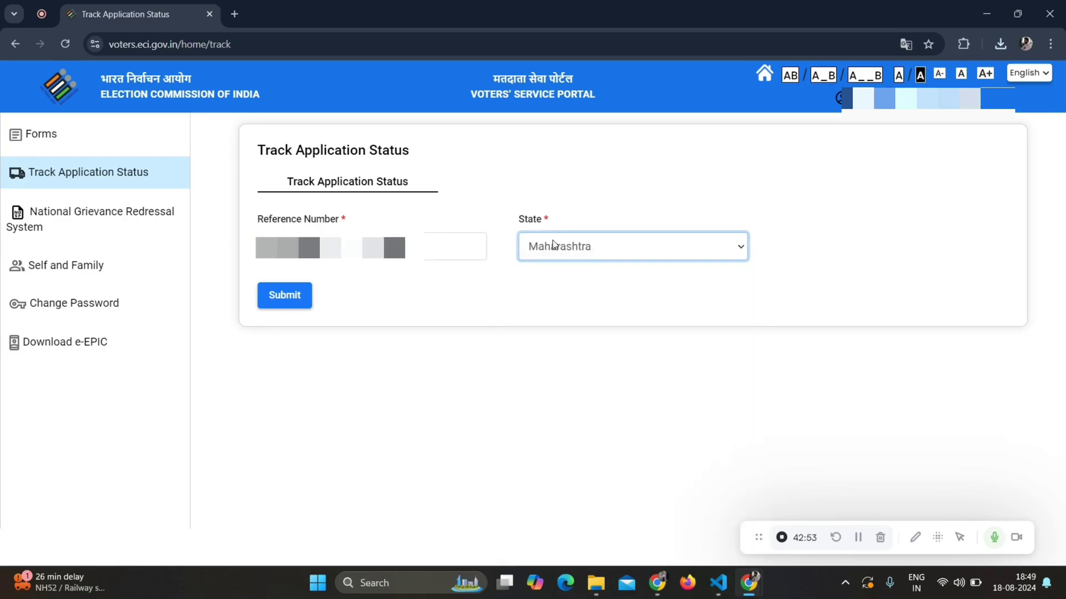
click(293, 303)
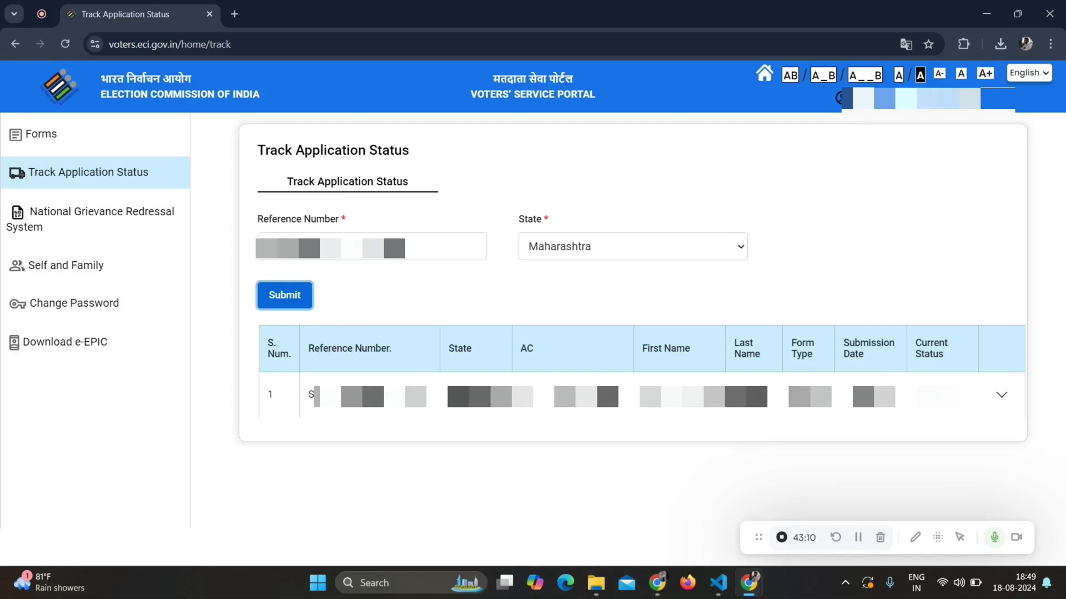
Expand the tracked application's entry to view its status timeline.
click(1002, 395)
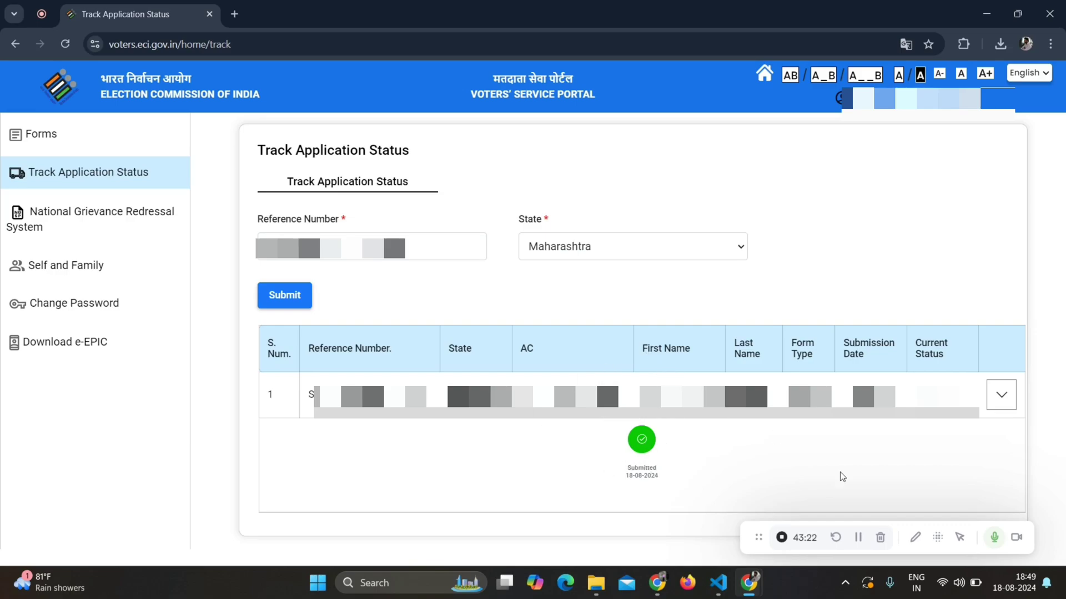
click(854, 544)
click(858, 538)
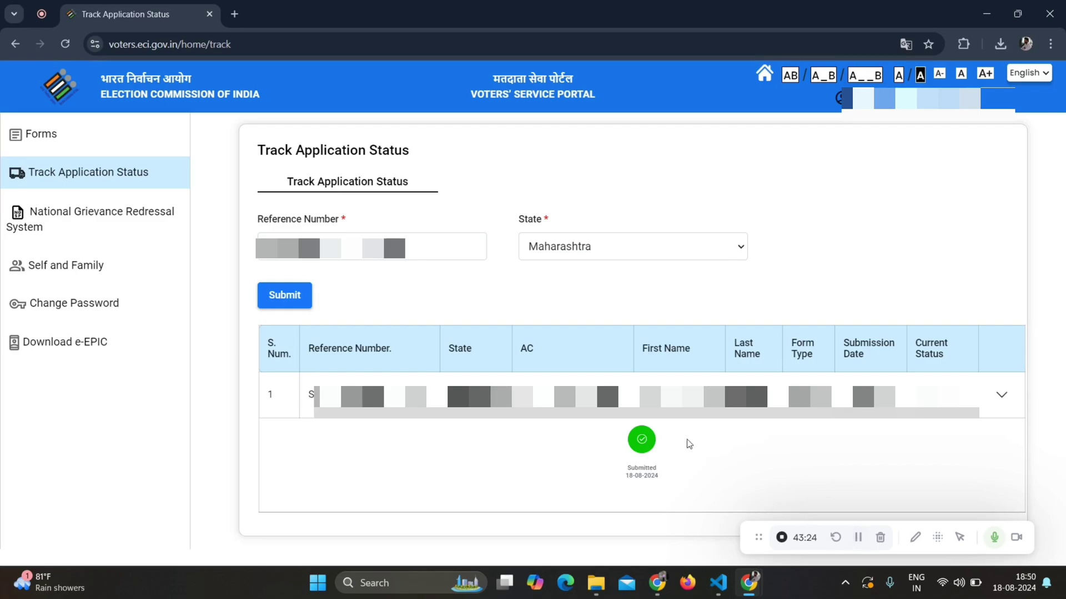